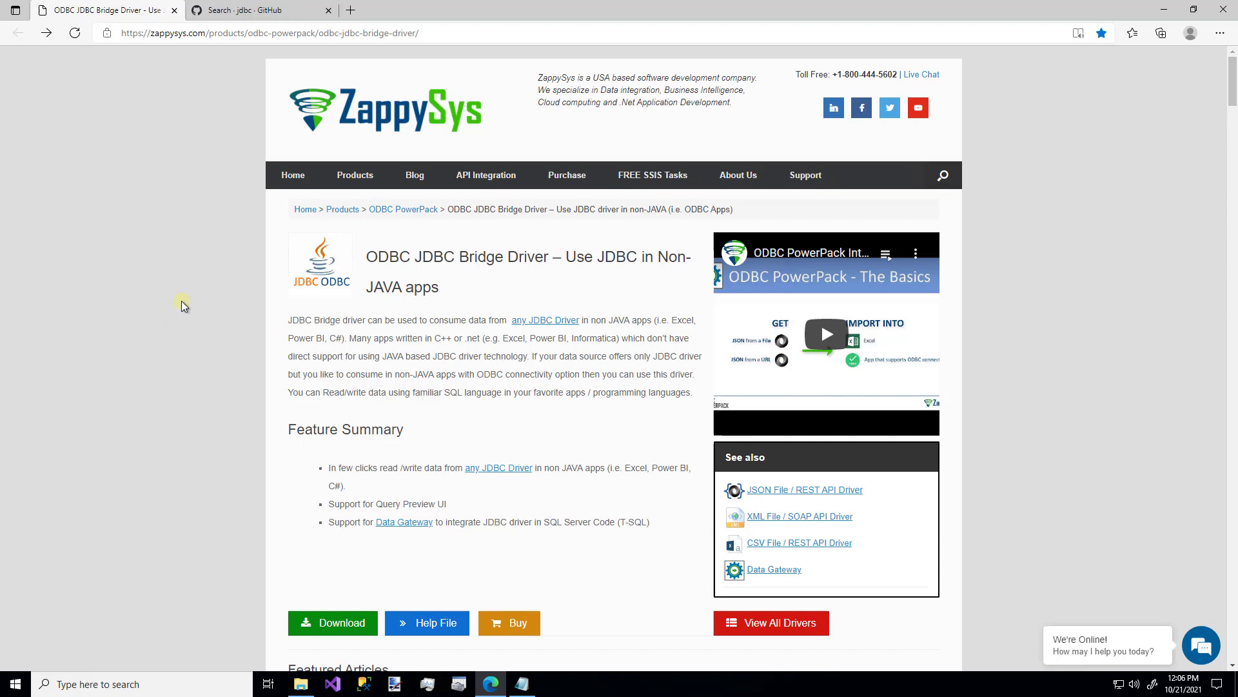
Step: Open the ODBC PowerPack Help introduction from the JDBC Bridge Driver product page's Help File link
mouse_move(352, 173)
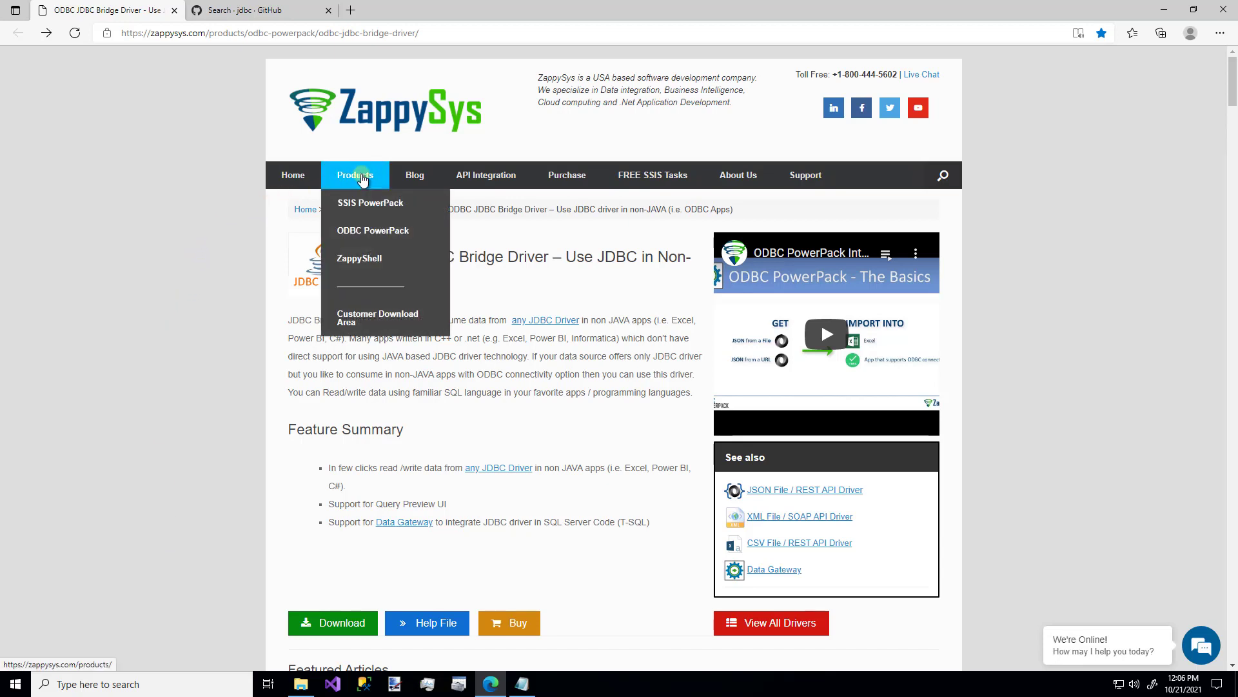
mouse_move(361, 231)
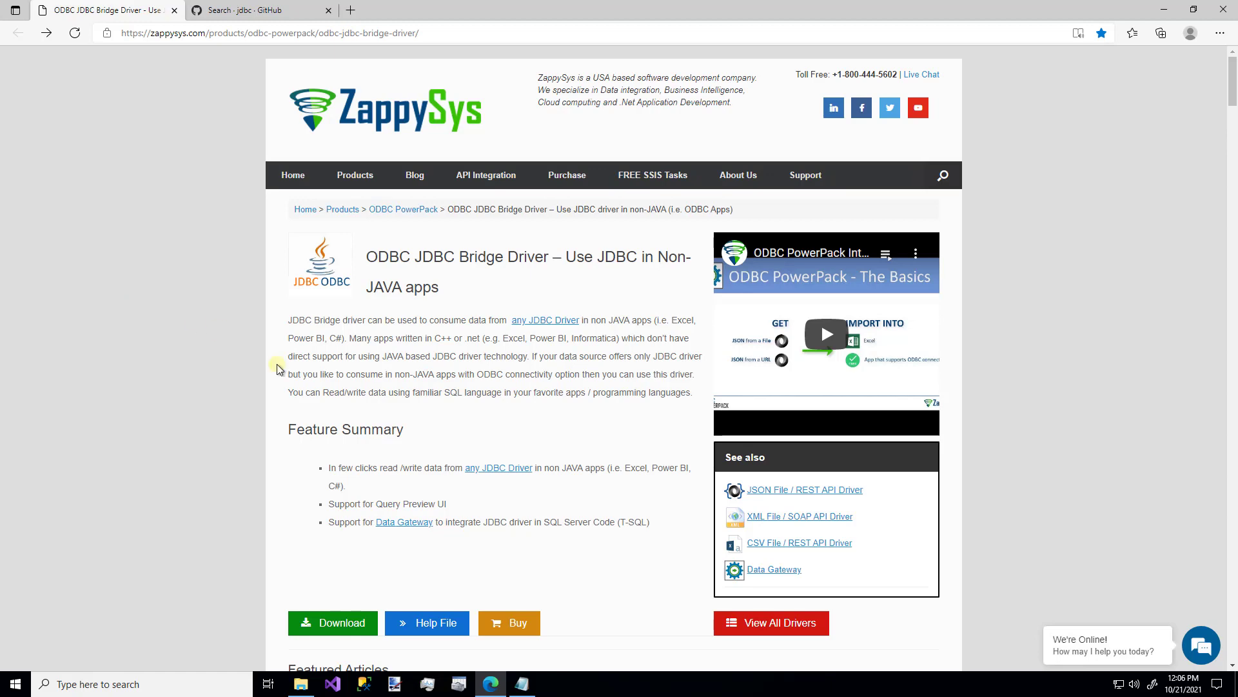
left_click(437, 625)
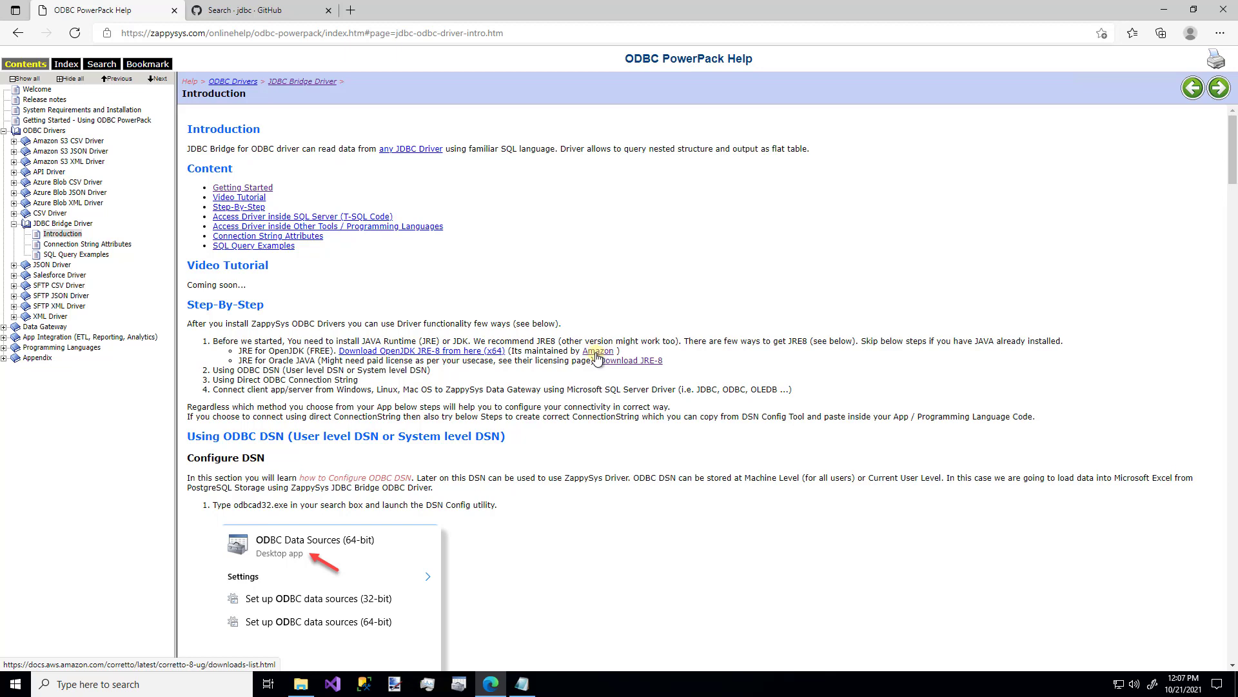
left_click(596, 352)
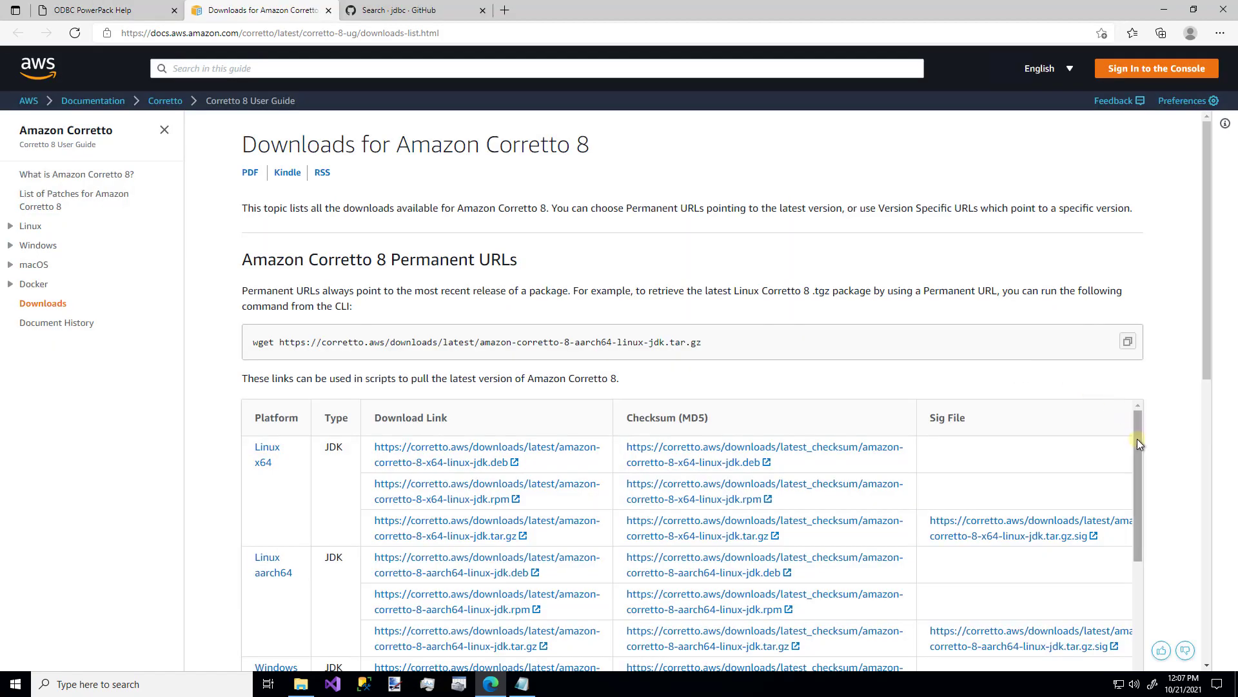
left_click_drag(1137, 440, 1129, 513)
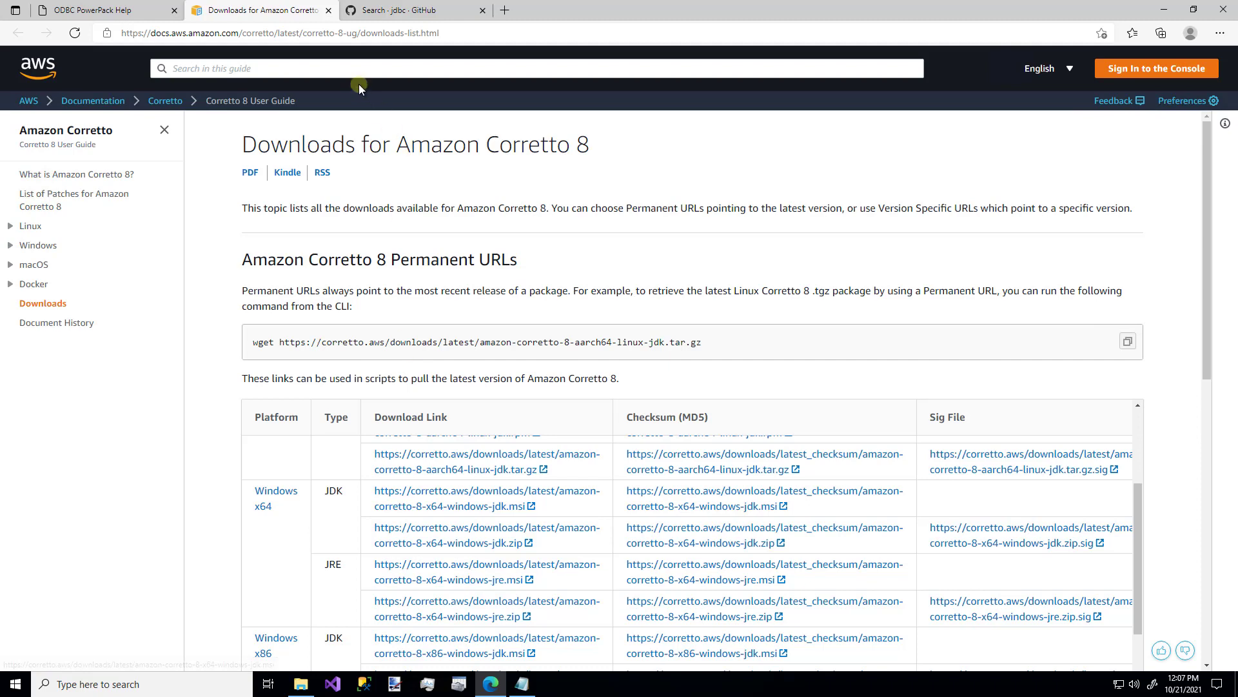
left_click(329, 10)
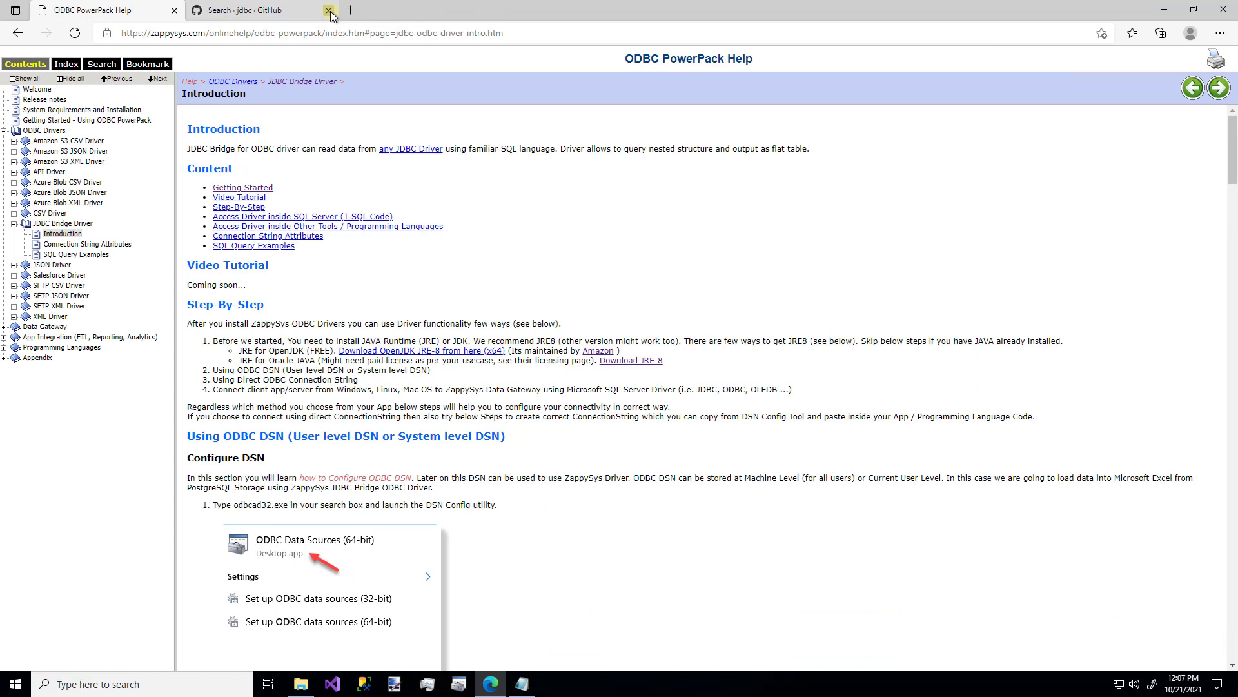
left_click(637, 361)
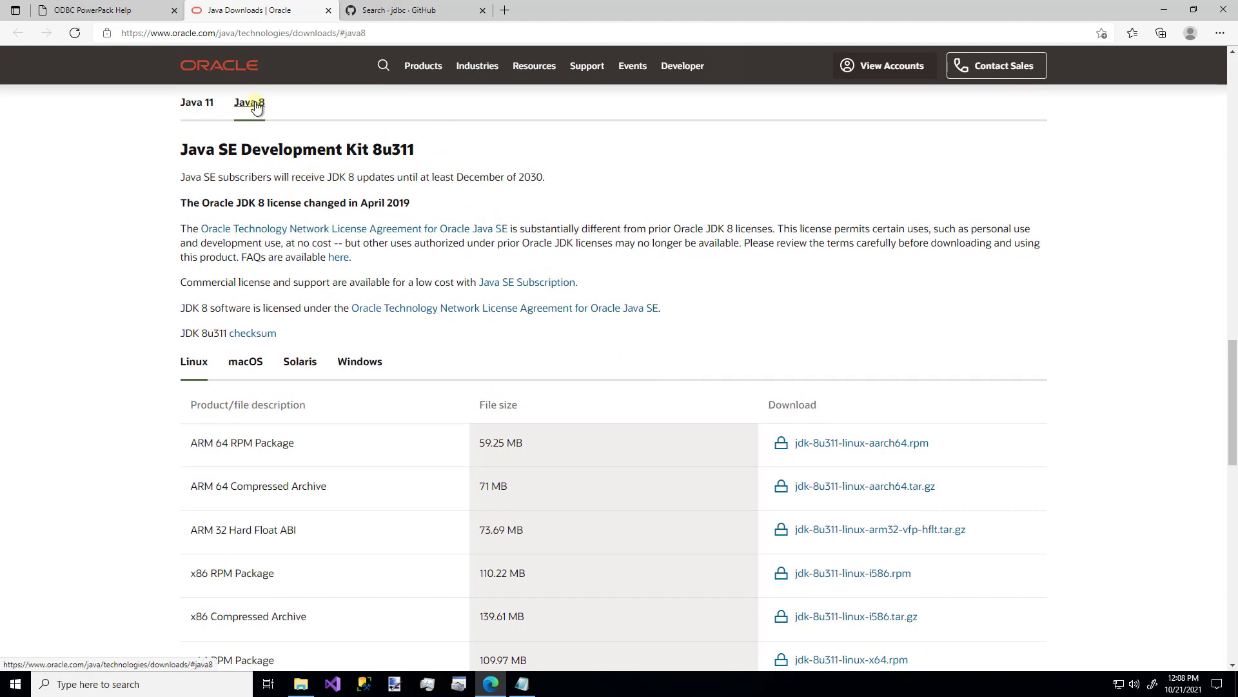
left_click_drag(1232, 385, 1231, 456)
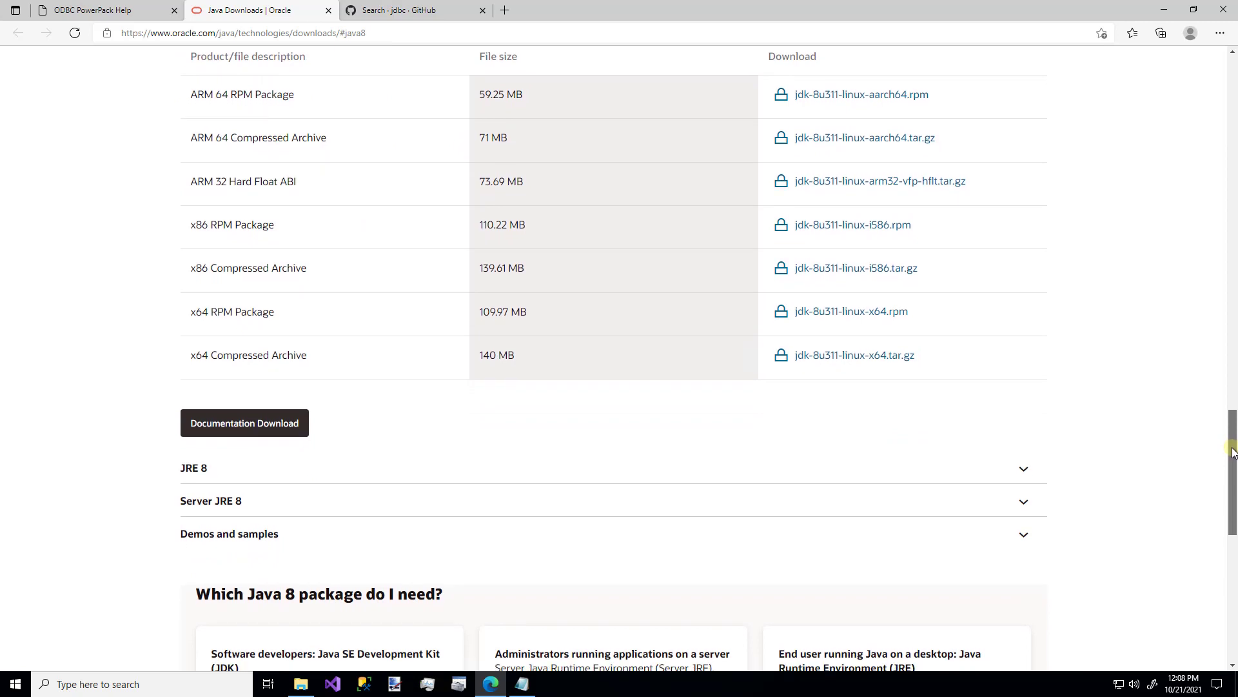
left_click(1027, 471)
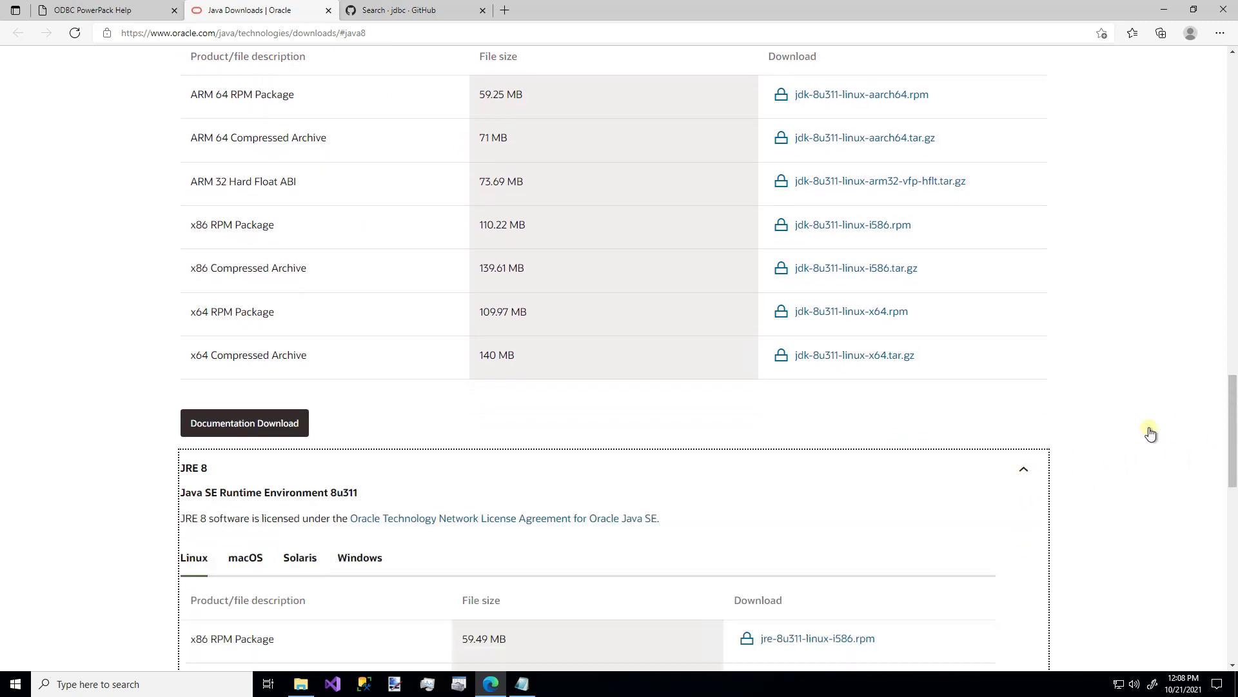
left_click_drag(1231, 420, 1227, 474)
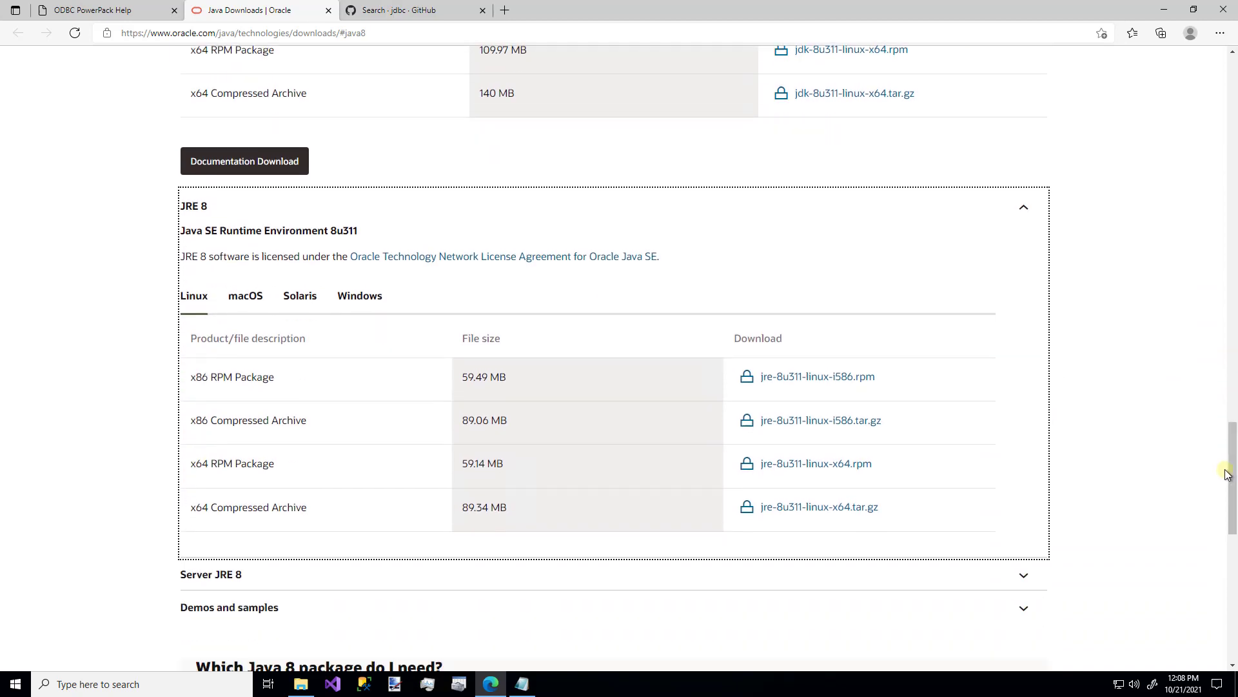
left_click(352, 301)
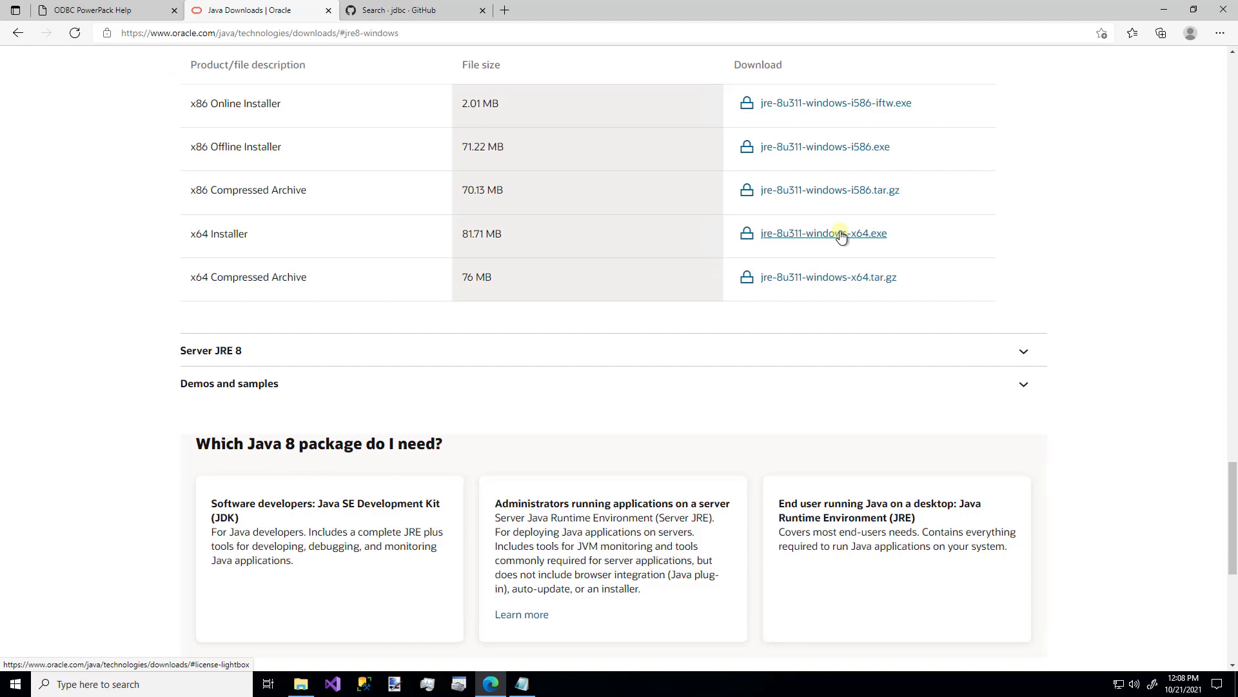
left_click(329, 11)
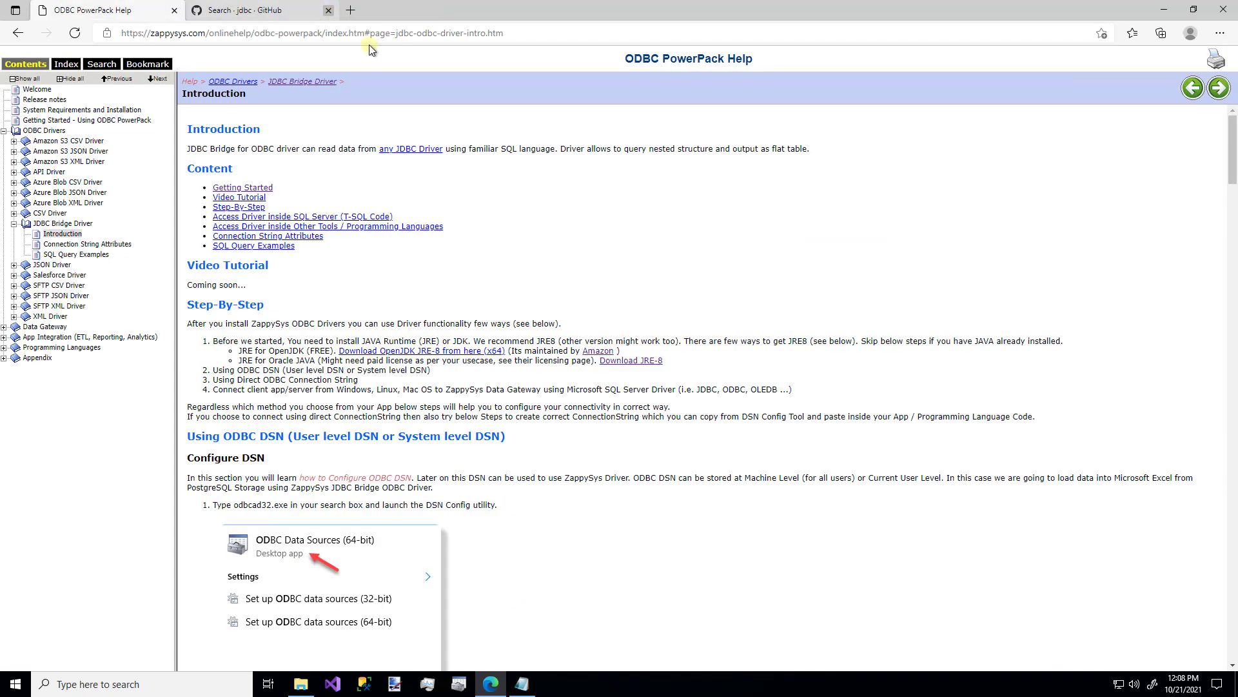
Step: Launch ODBC Data Sources (64-bit) via a Windows search for 'odbc', check System DSN, then return to User DSN
left_click(1167, 11)
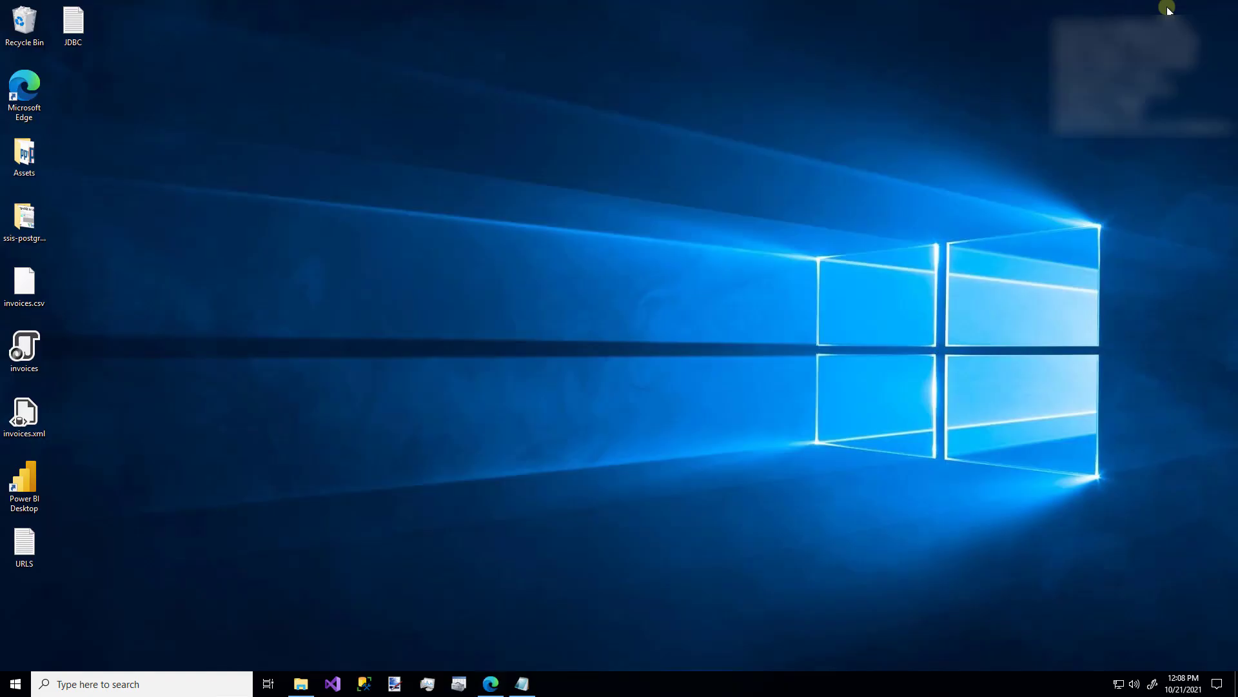
left_click(148, 684)
type("odbc")
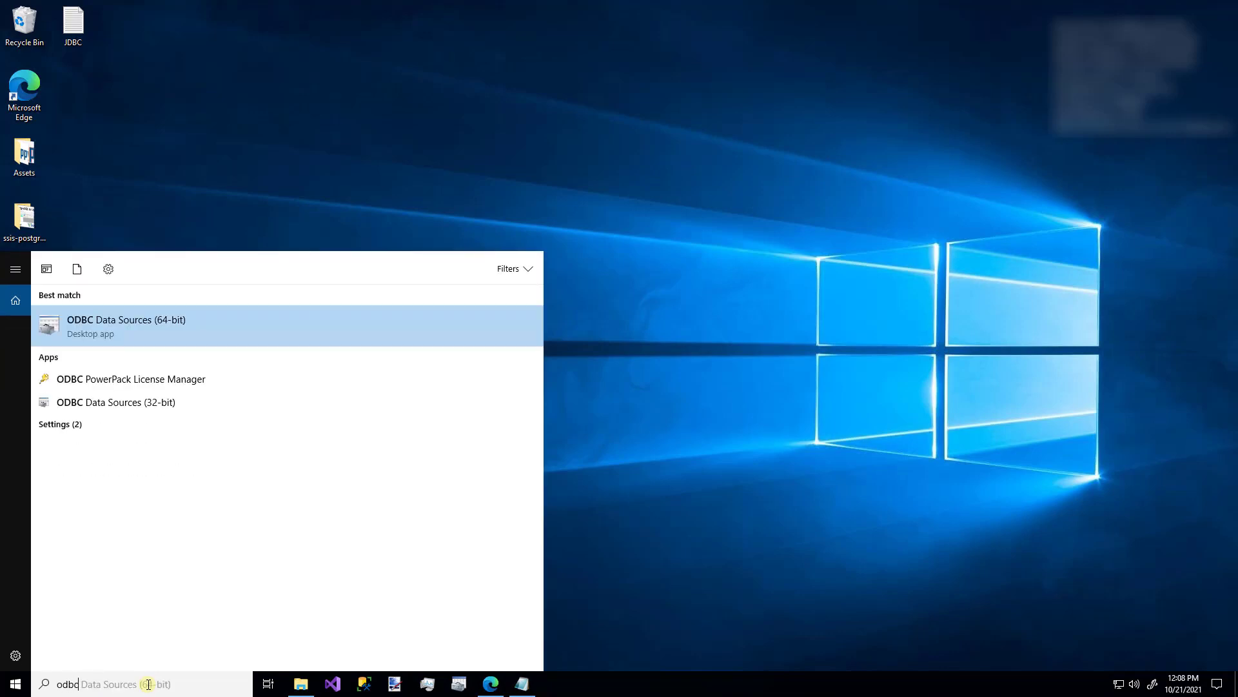
key("Return")
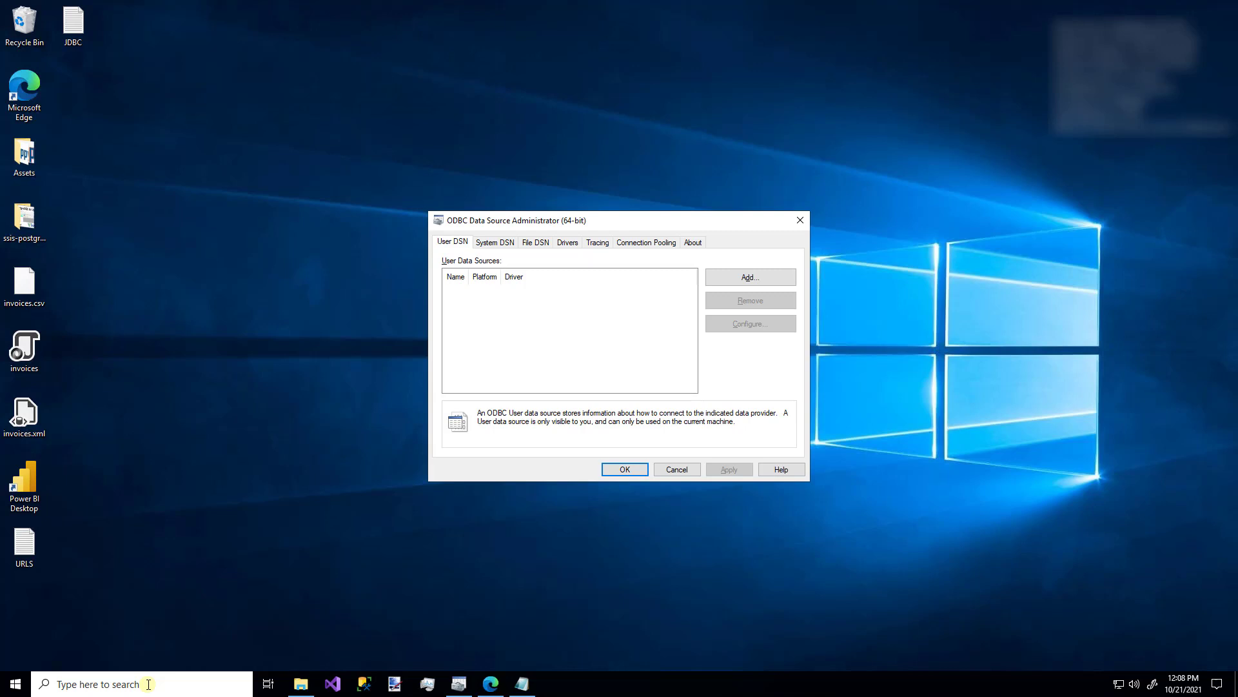
left_click(148, 684)
left_click(493, 243)
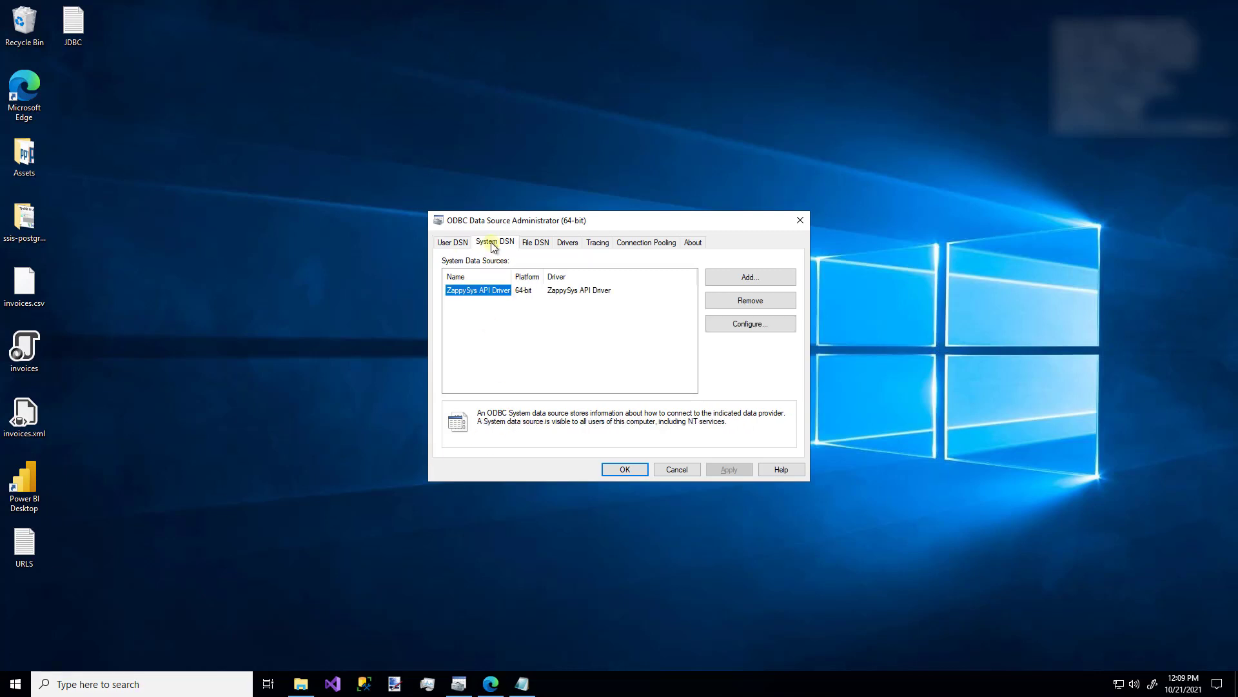
left_click(459, 242)
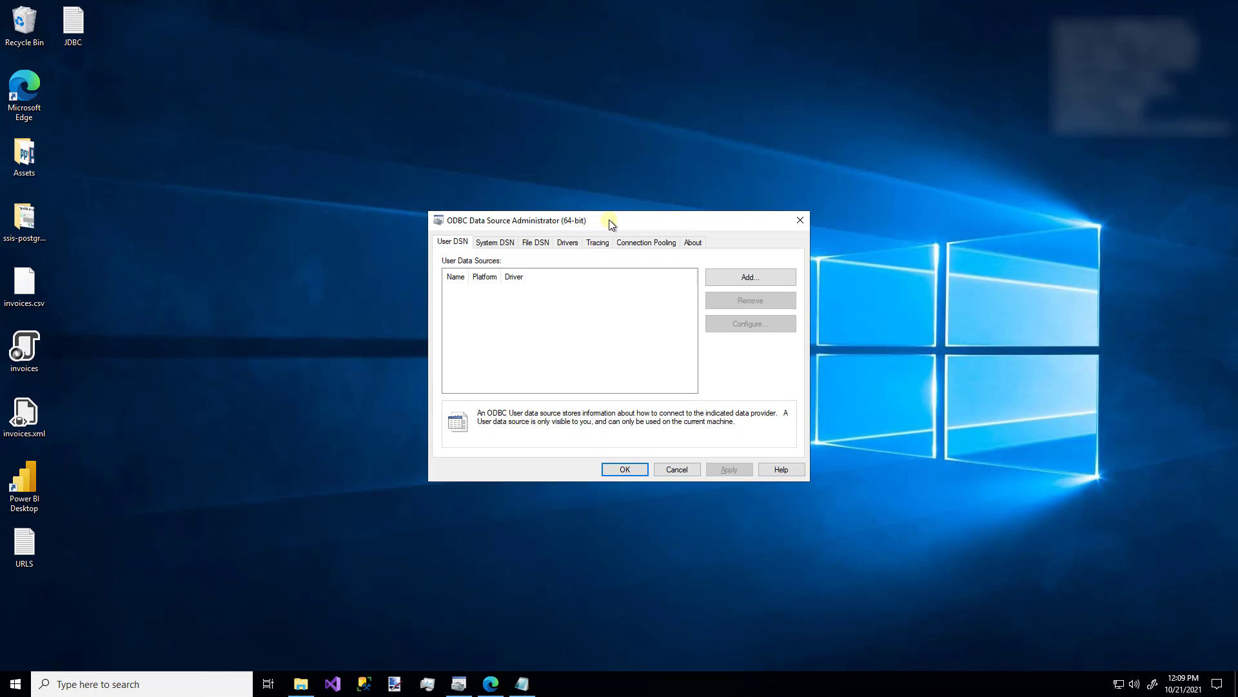
Step: Add a user DSN with the ZappySys Jdbc Bridge Driver and name it MyData
left_click(743, 280)
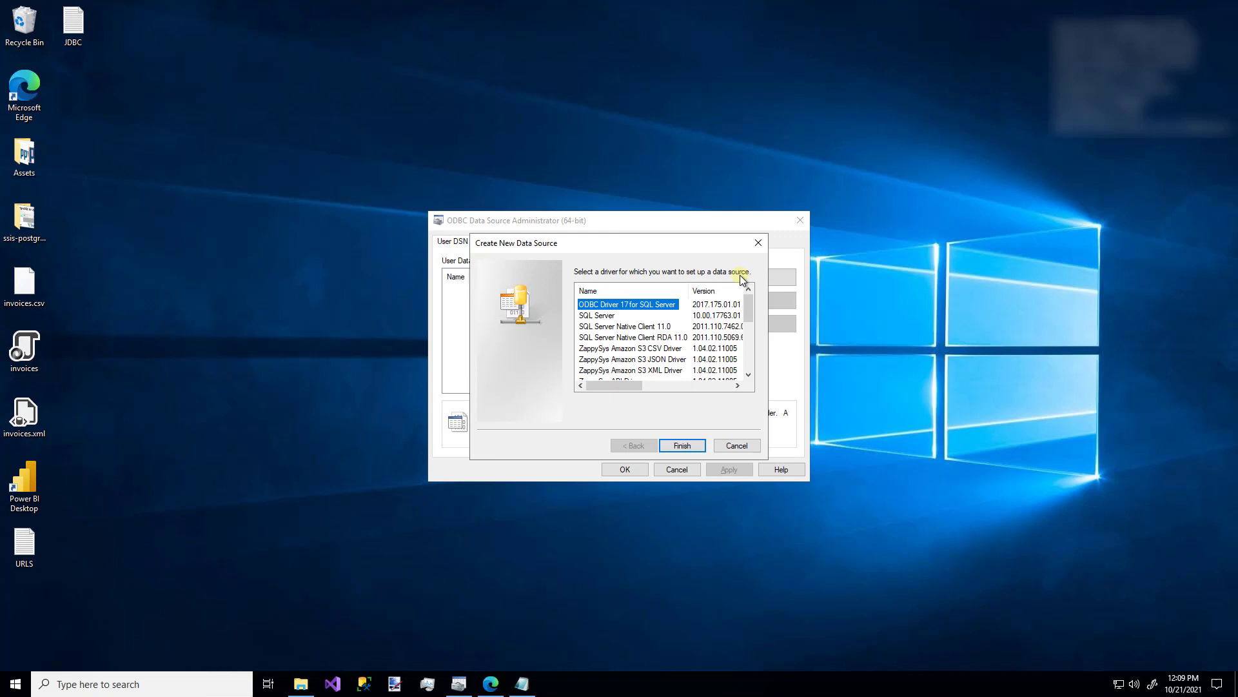
left_click_drag(750, 304, 742, 336)
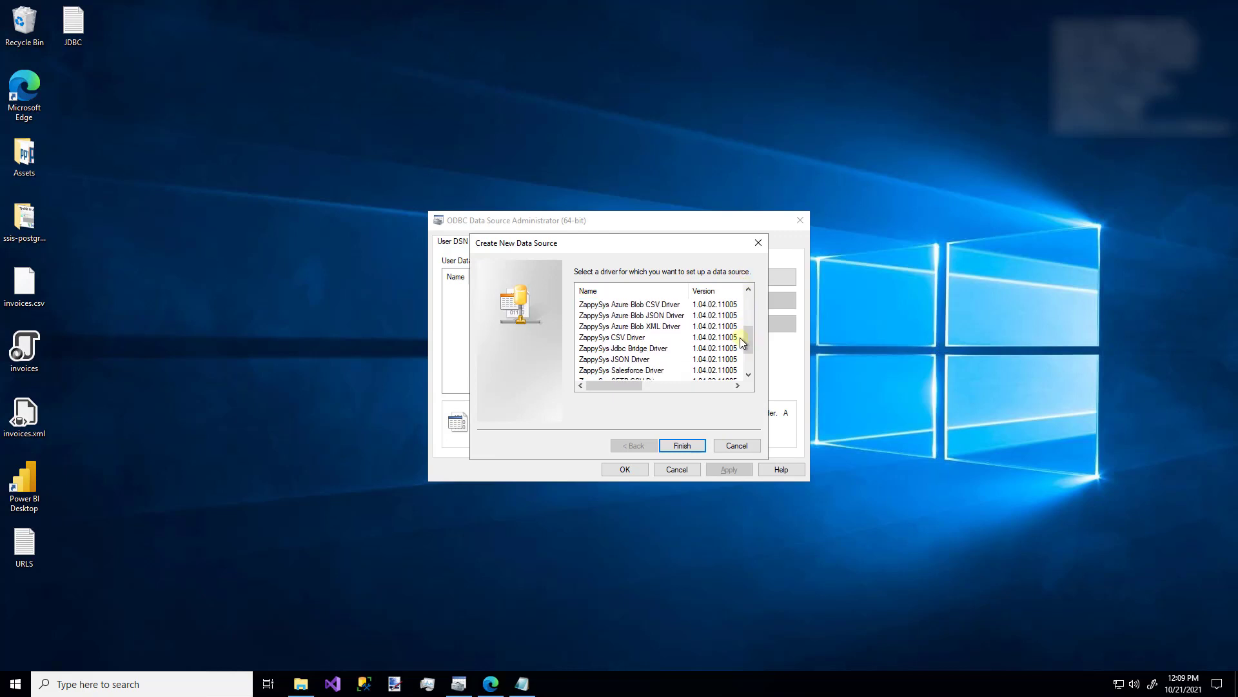
left_click(624, 349)
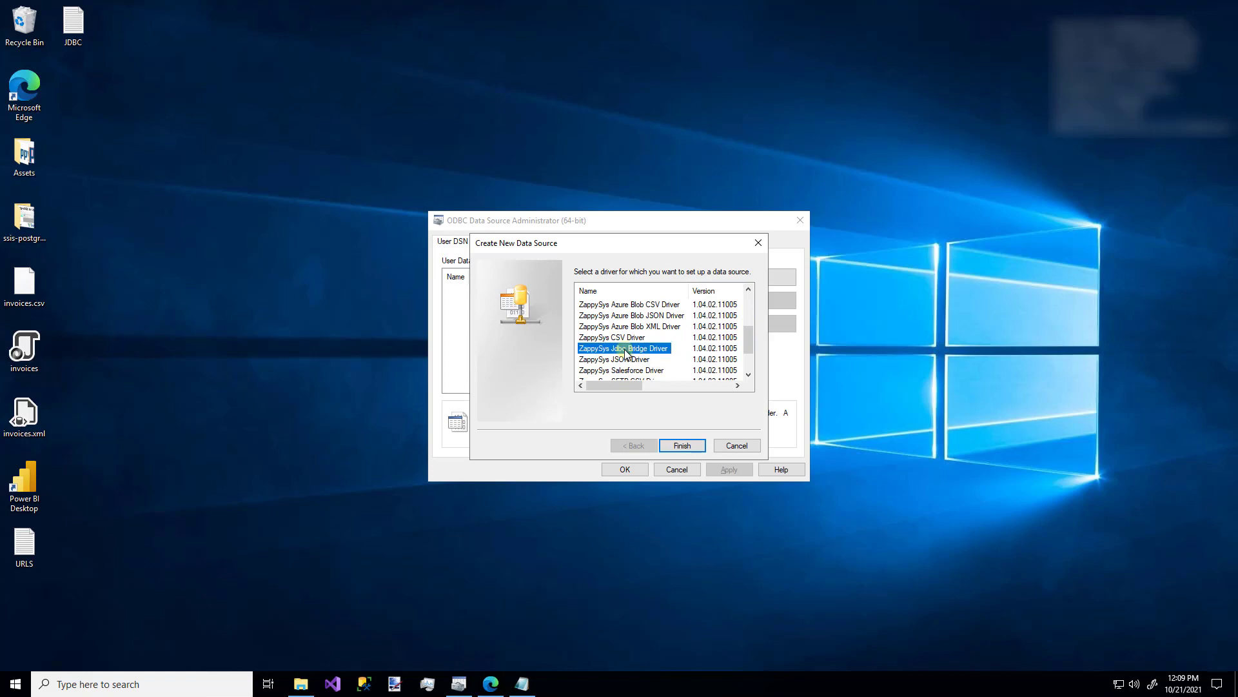
left_click(681, 446)
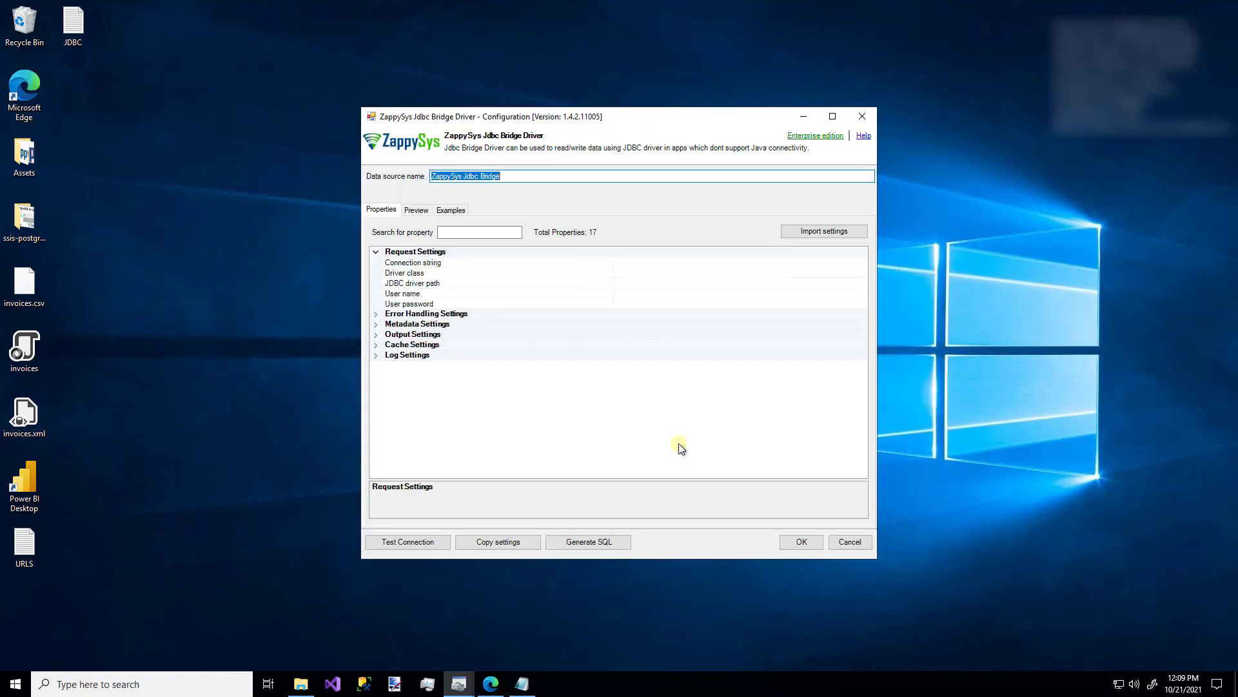
type("MyData")
Step: Switch Edge to the GitHub jdbc search tab, then close the browser
left_click(491, 685)
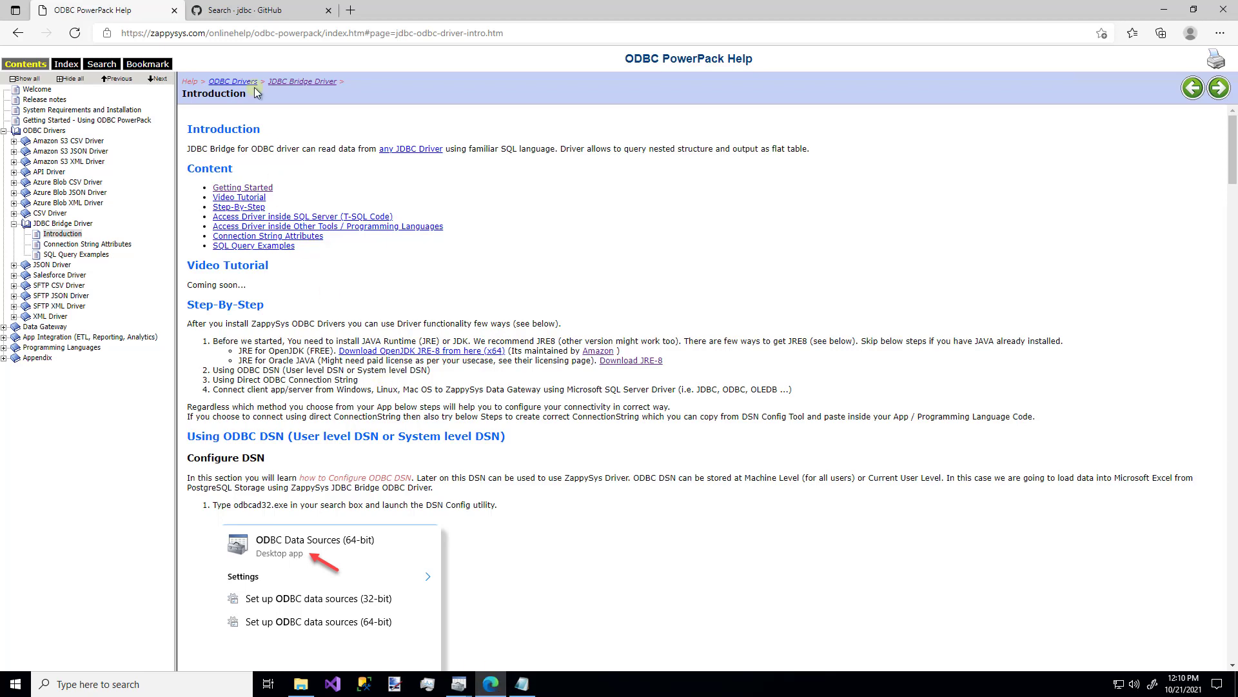
left_click(254, 18)
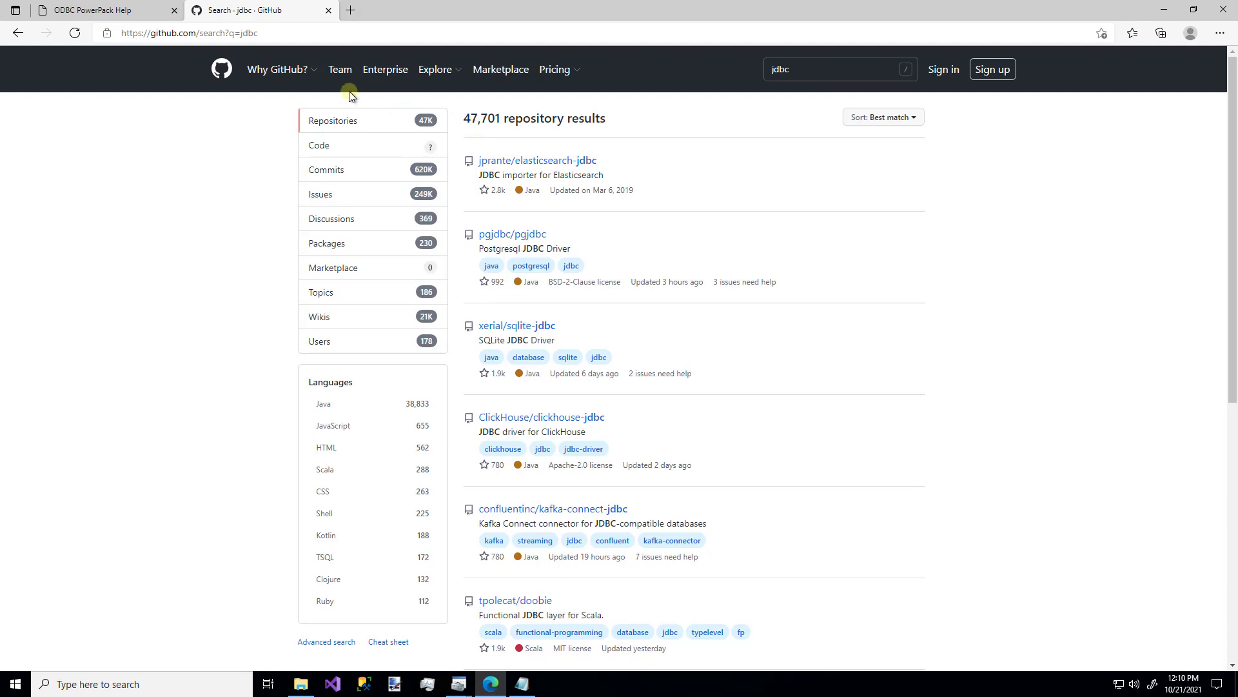
left_click(1226, 9)
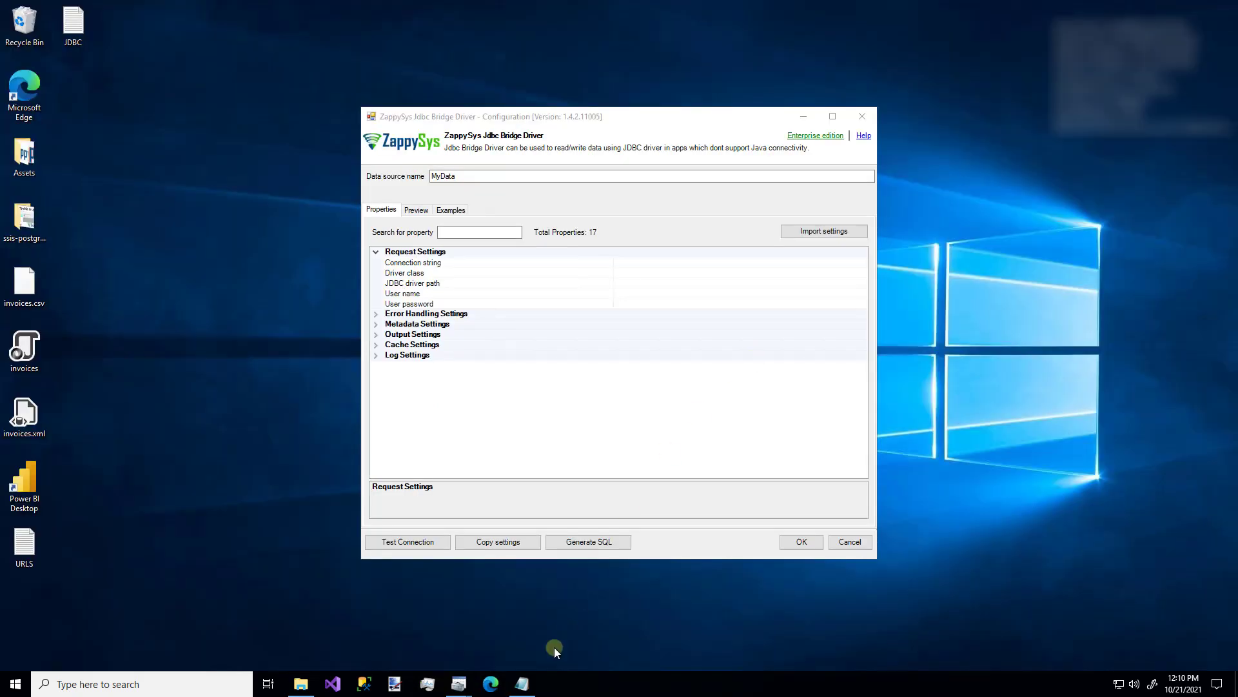
Step: Copy the connection string line from the JDBC notes file into the Connection string property
mouse_move(521, 683)
left_click(516, 629)
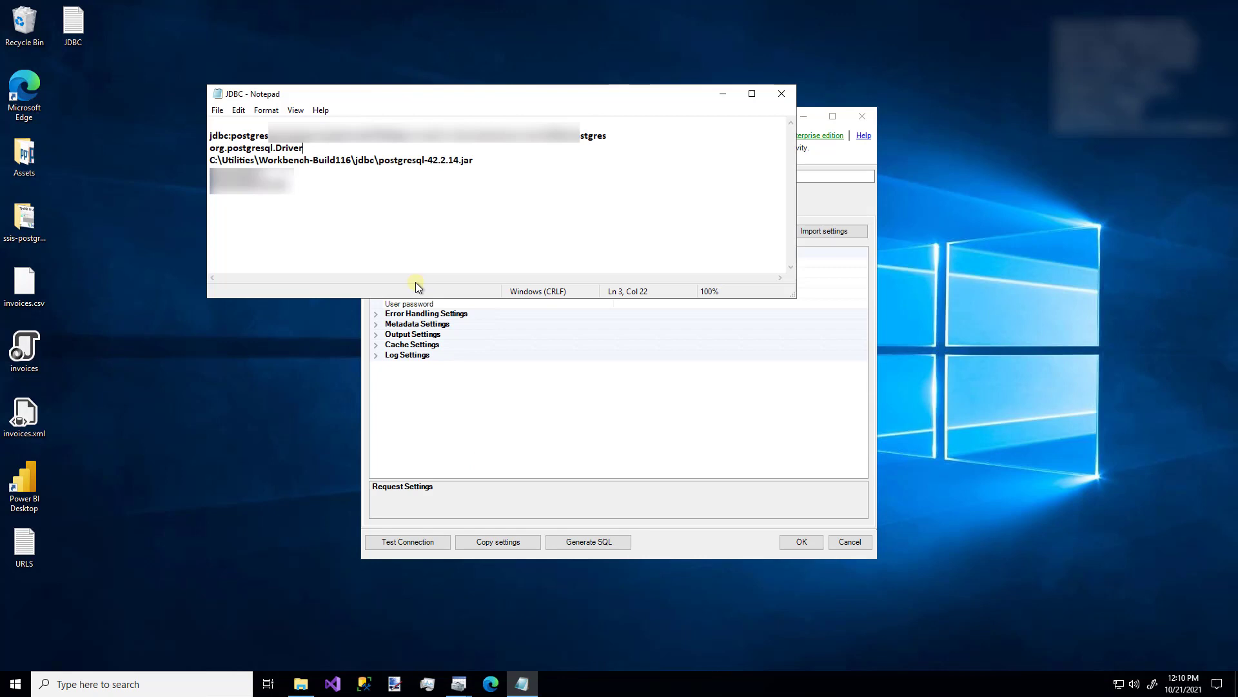
left_click(328, 122)
key("shift+Down")
key("shift+Down")
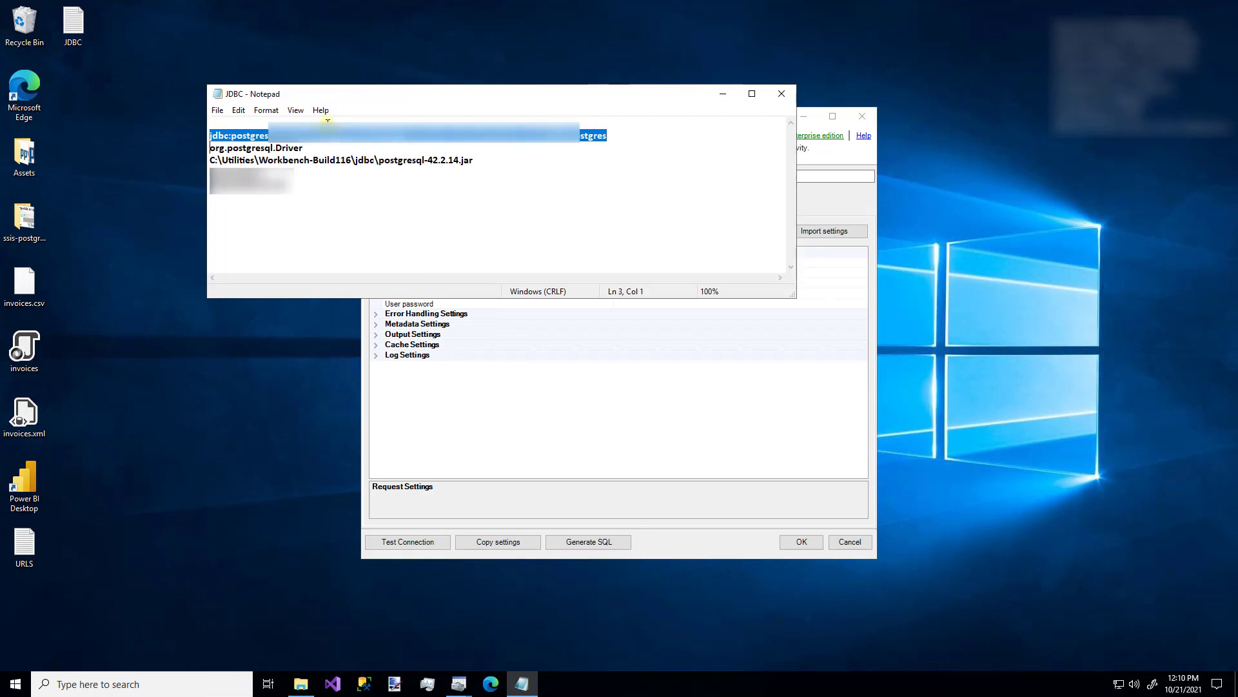
left_click_drag(463, 93, 358, 72)
left_click(722, 126)
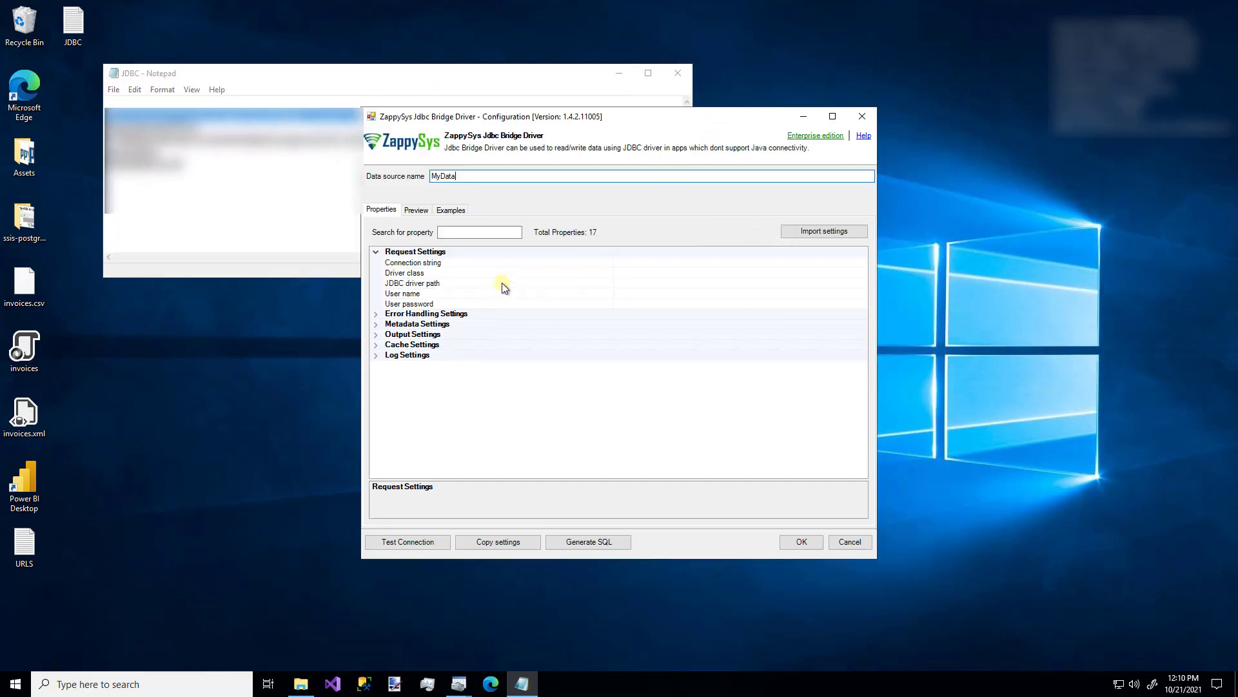
left_click(482, 266)
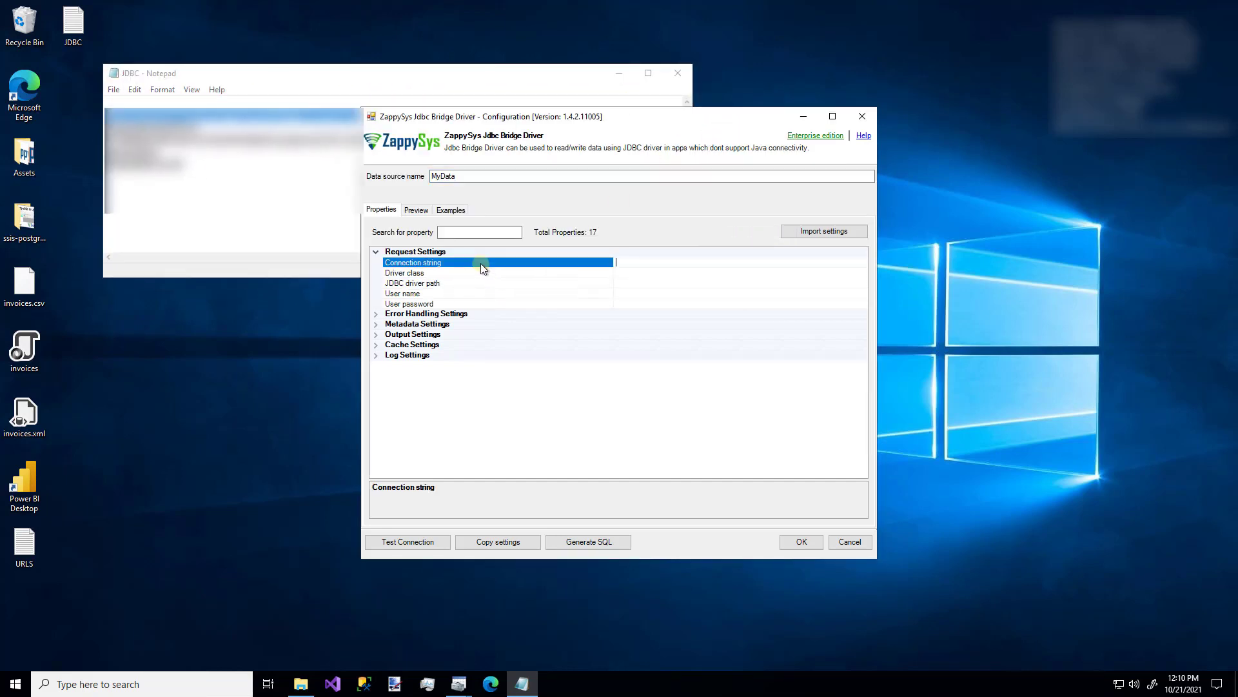
key("ctrl+v")
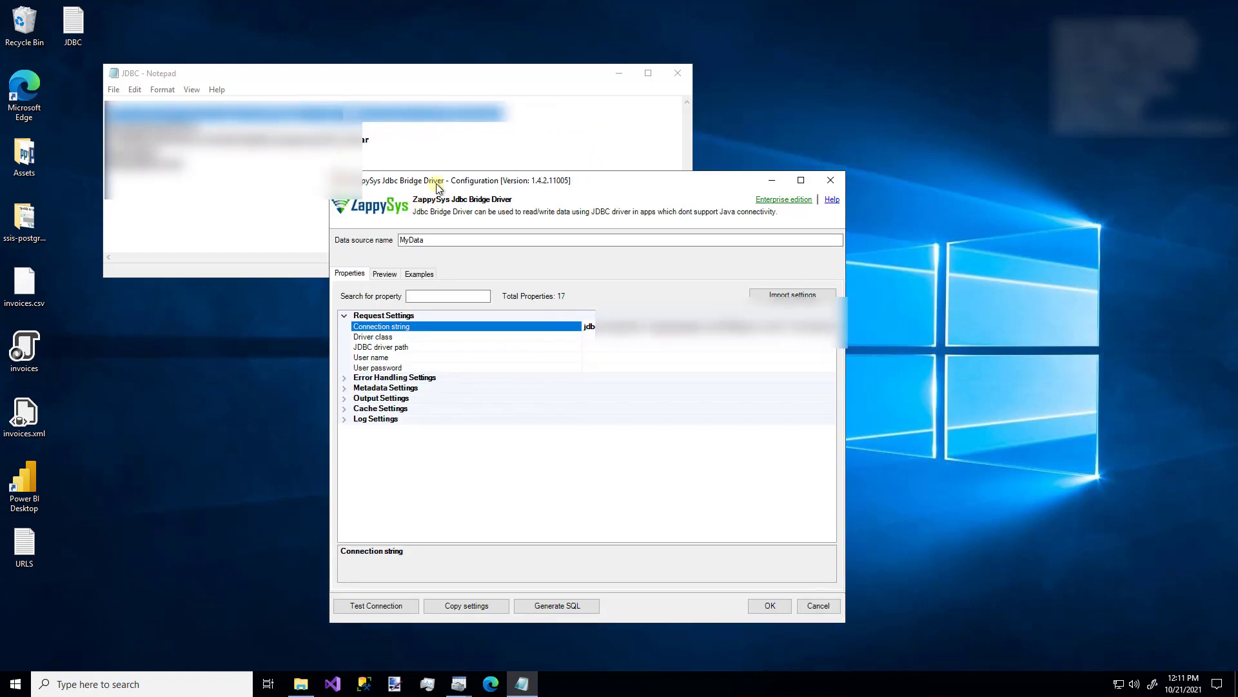
Step: Paste org.postgresql.Driver from the notes into the Driver class property
left_click(276, 137)
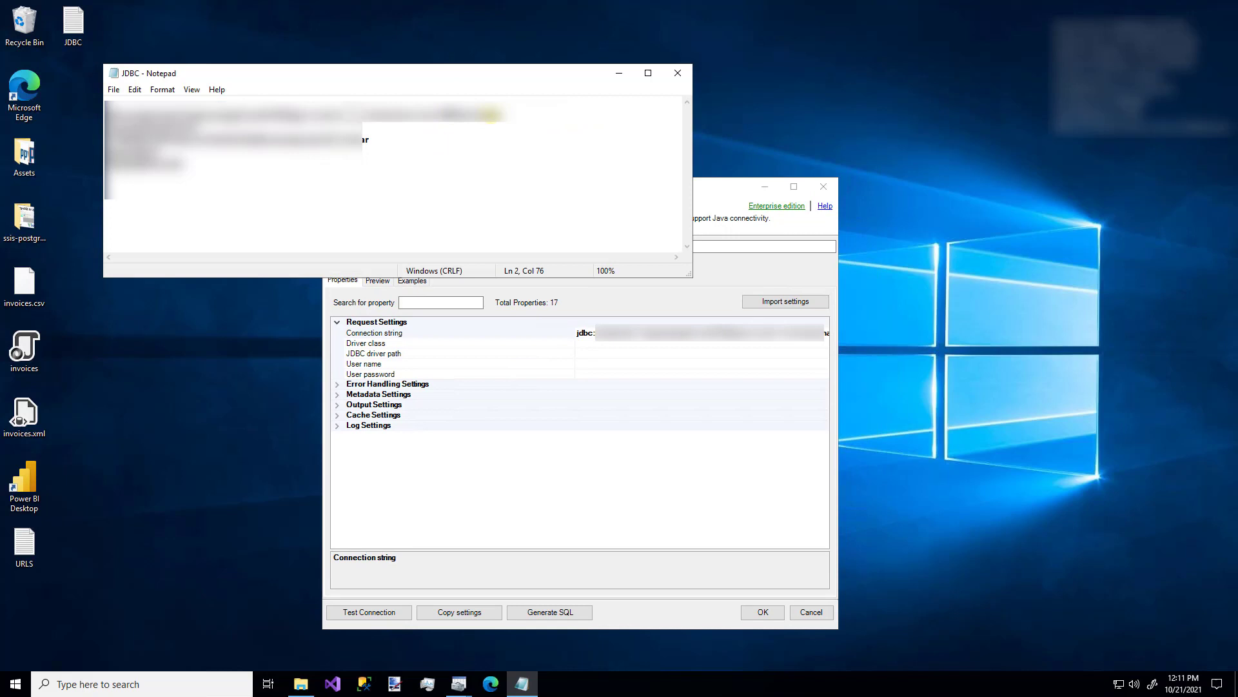
left_click(258, 161)
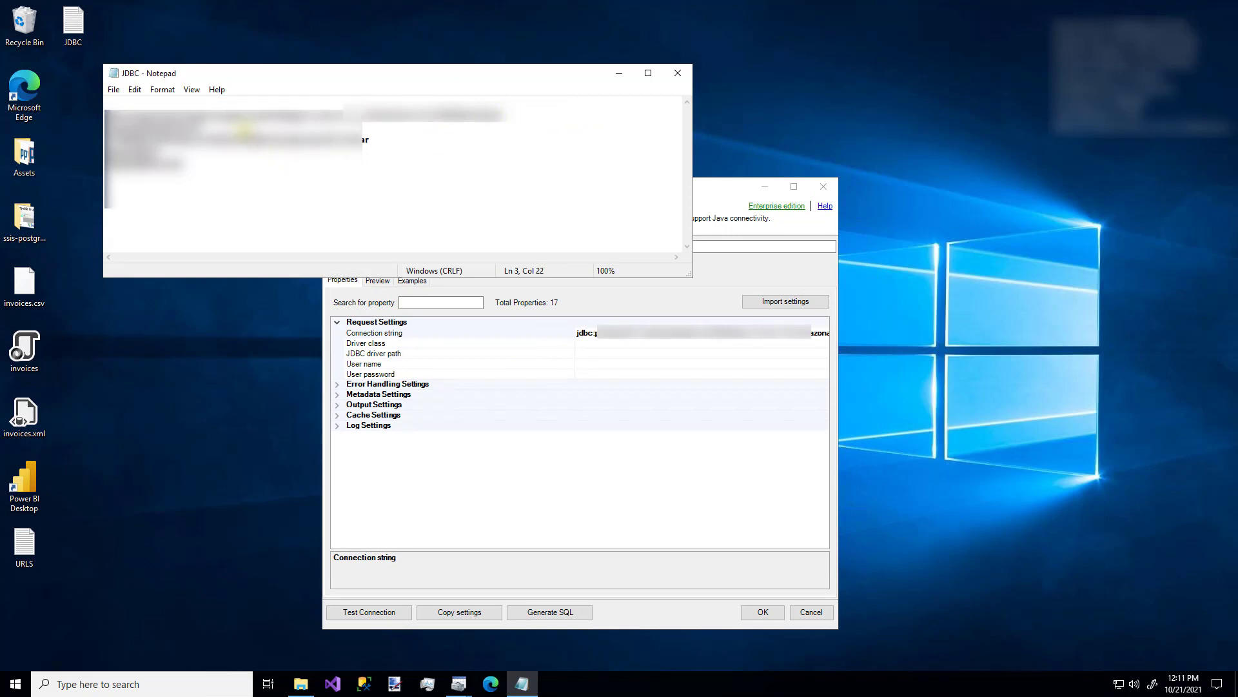
key("shift+Home")
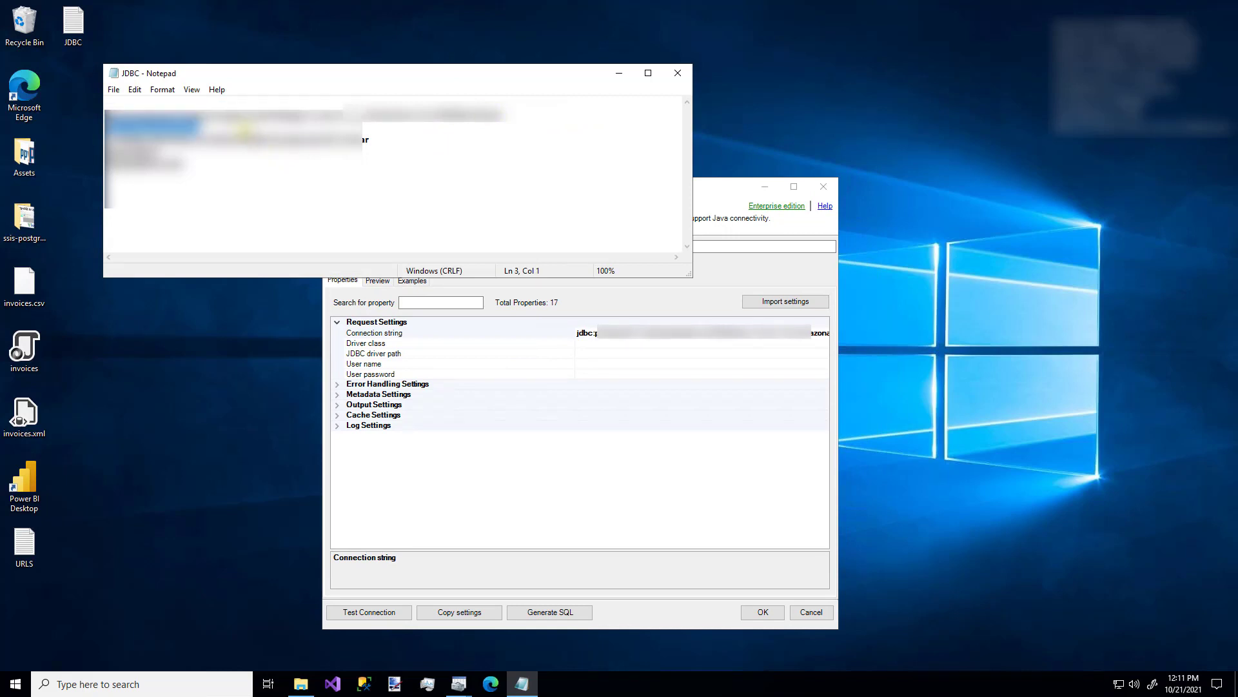
left_click(443, 343)
left_click(581, 342)
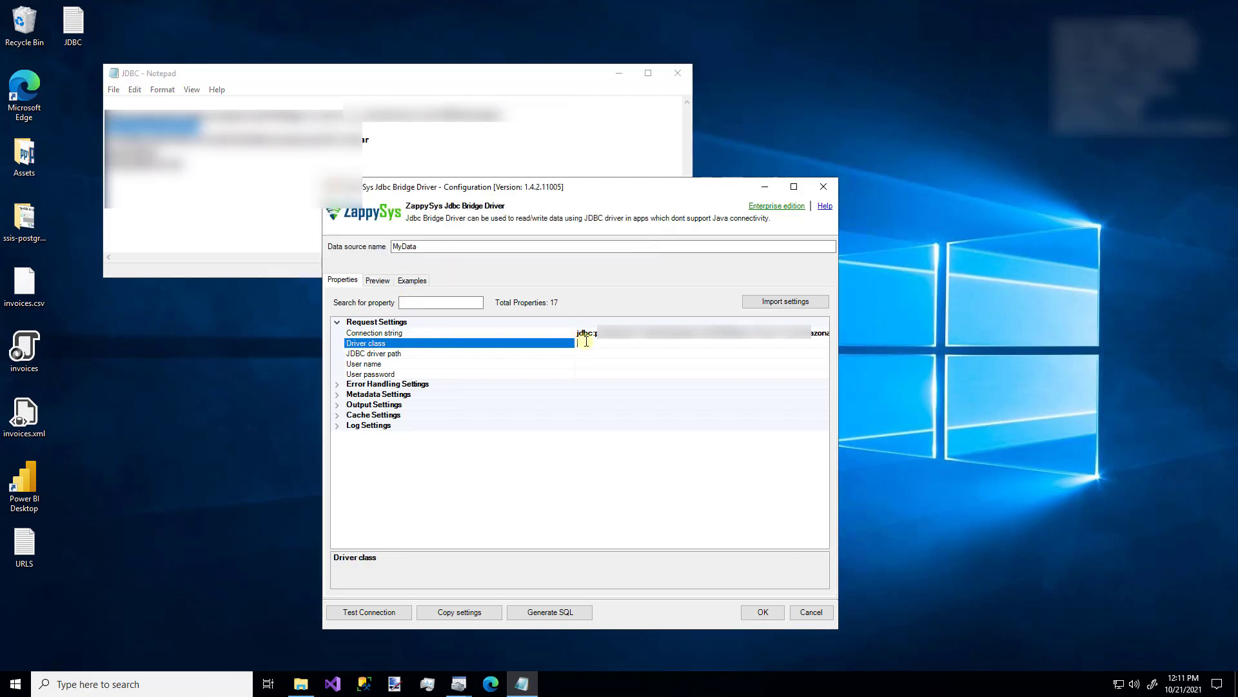
type("org.postgresql.Driver")
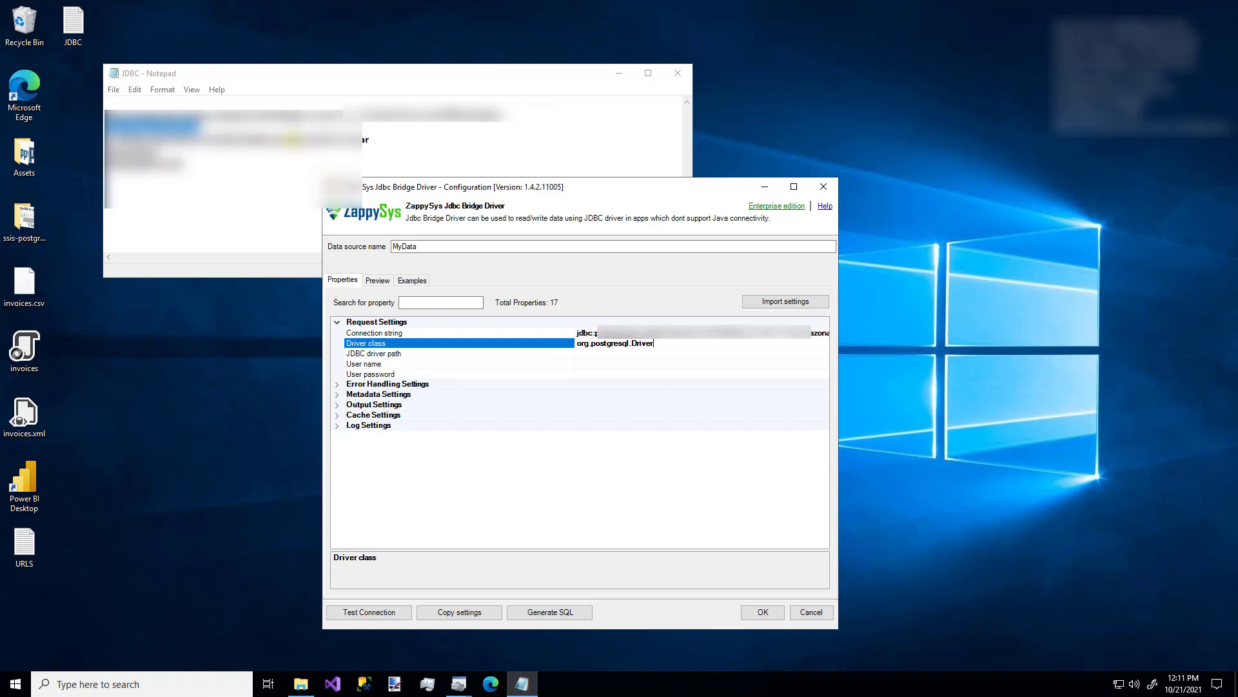
Step: Fill in the postgresql-42.2.14.jar driver path and the database user name, then close the notes
left_click(279, 126)
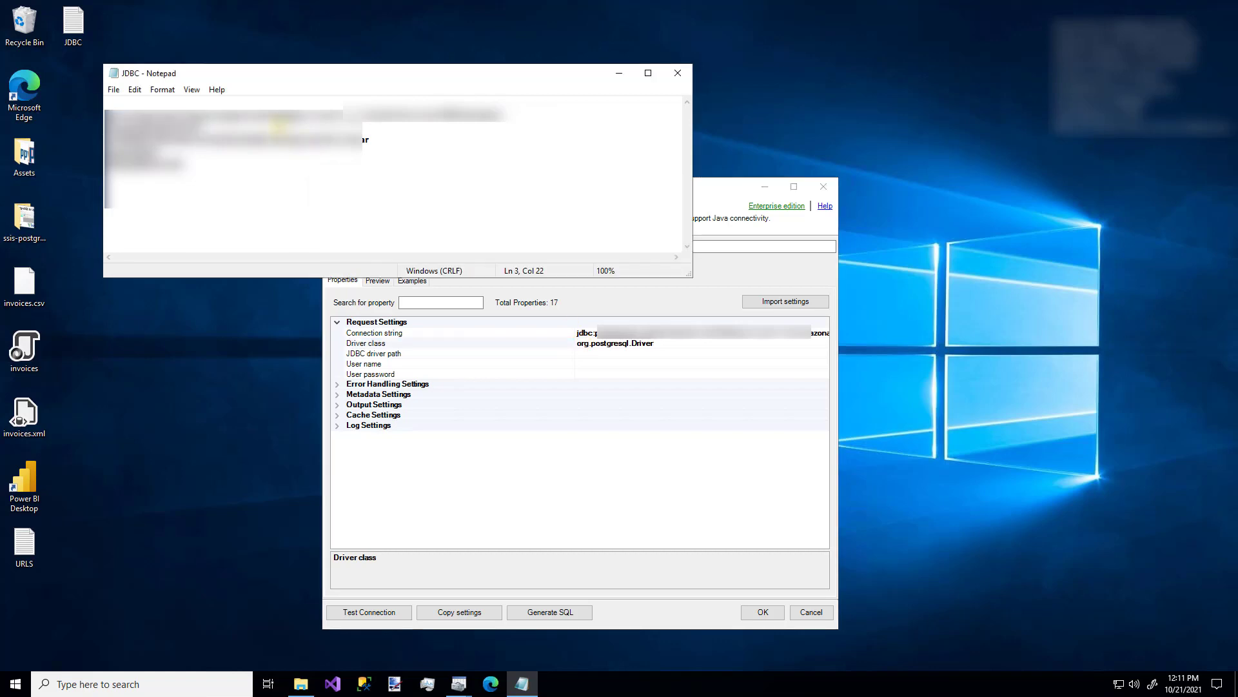
key("Return")
key("shift+Down")
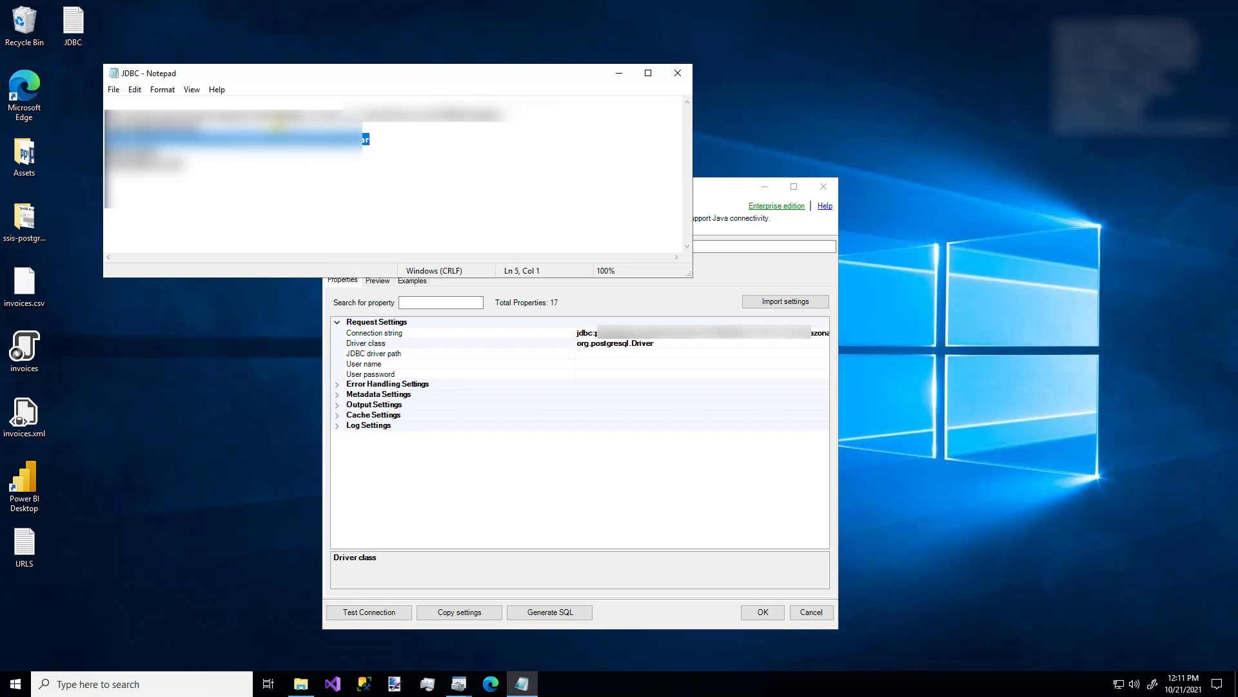
left_click(654, 353)
type("C:\\Utilities\\Workbench-Build116\\jdbc\\postgresql-42.2.14.jar")
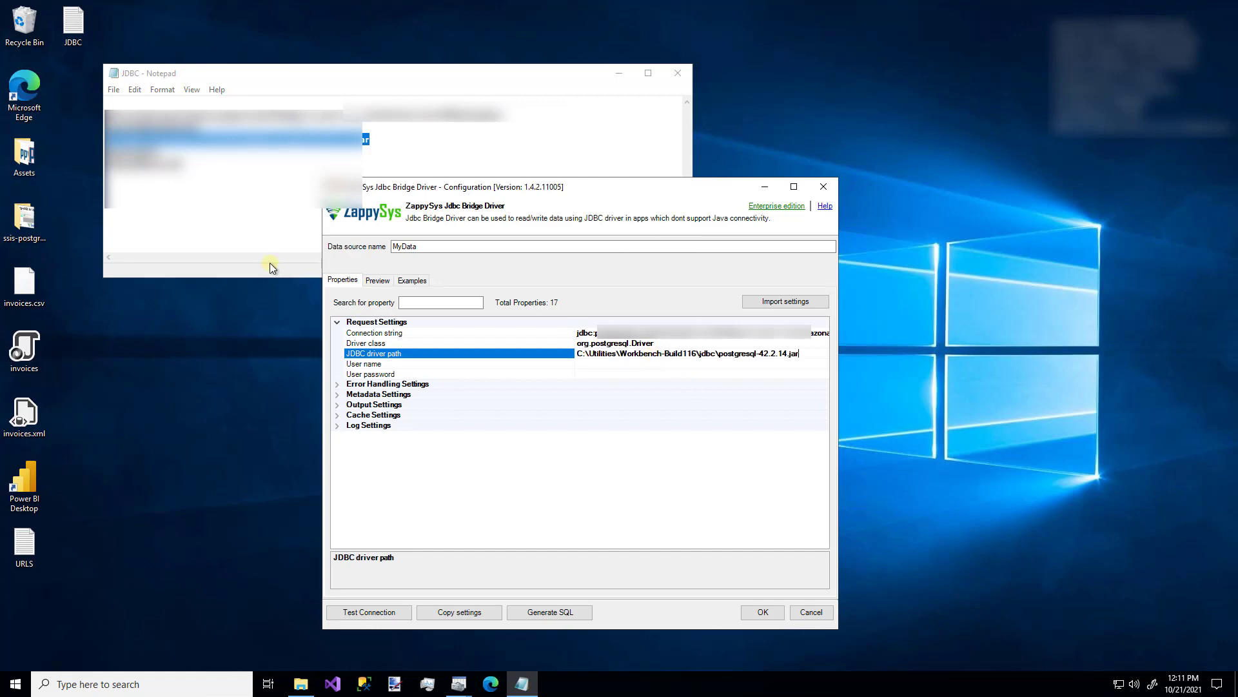
left_click(161, 164)
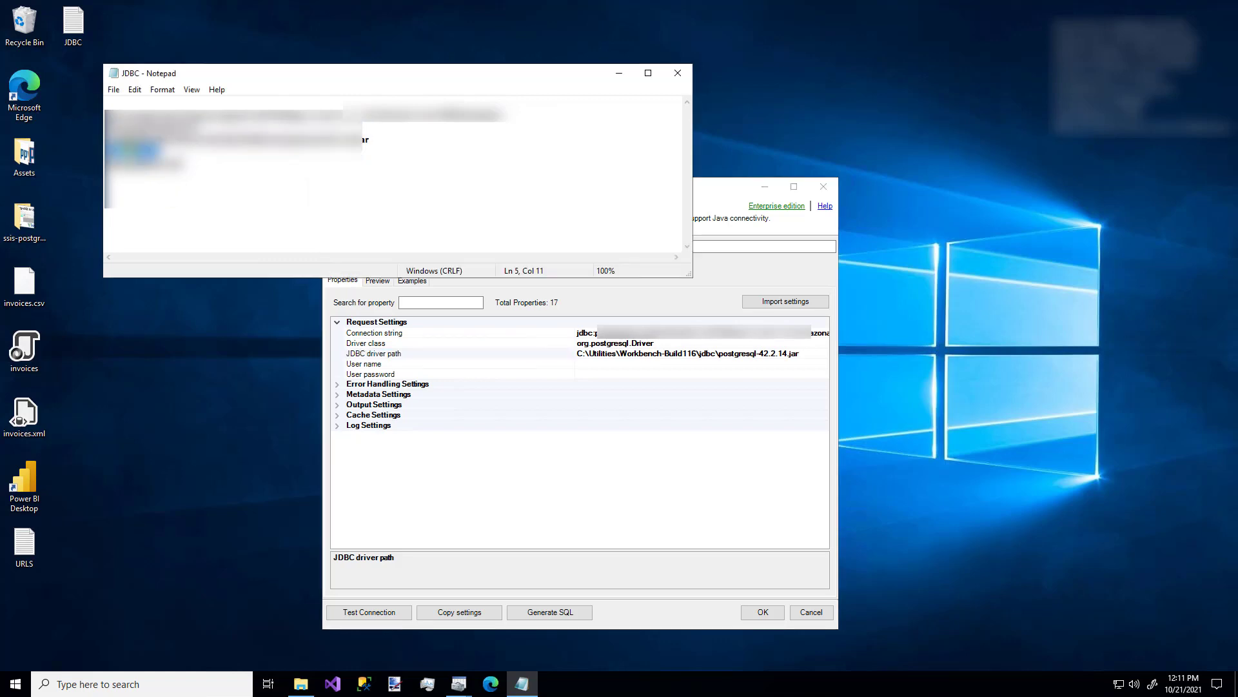
left_click(637, 363)
key("ctrl+v")
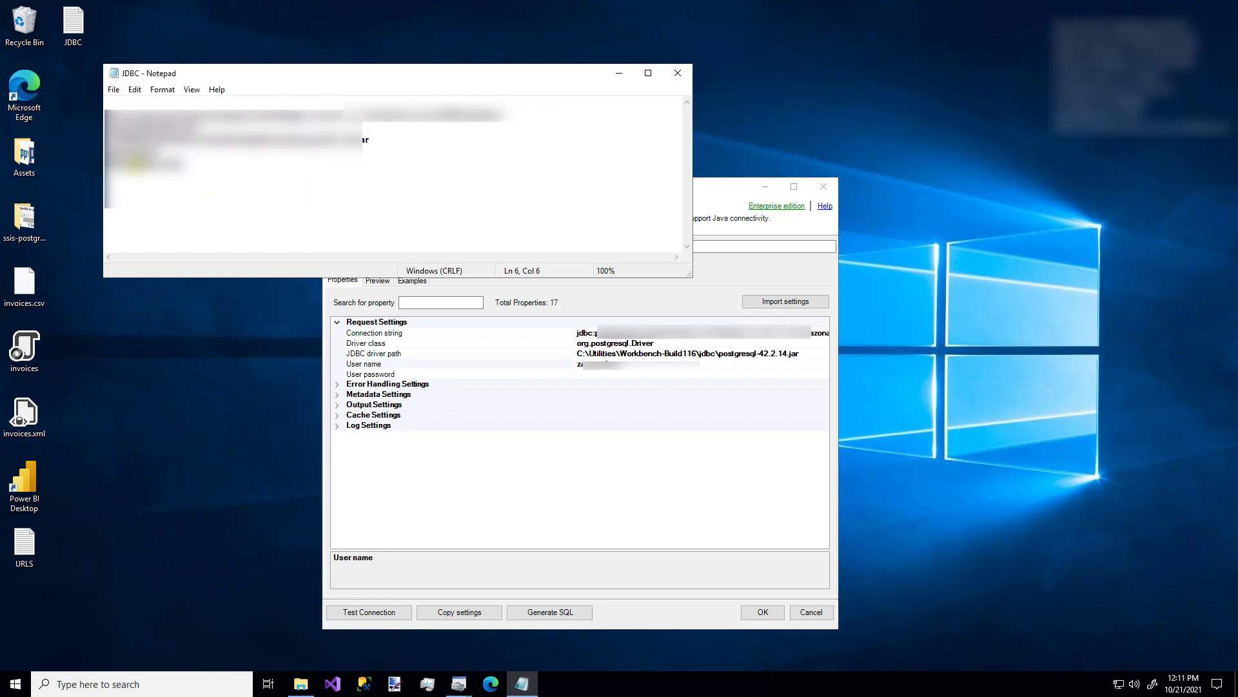
left_click(675, 69)
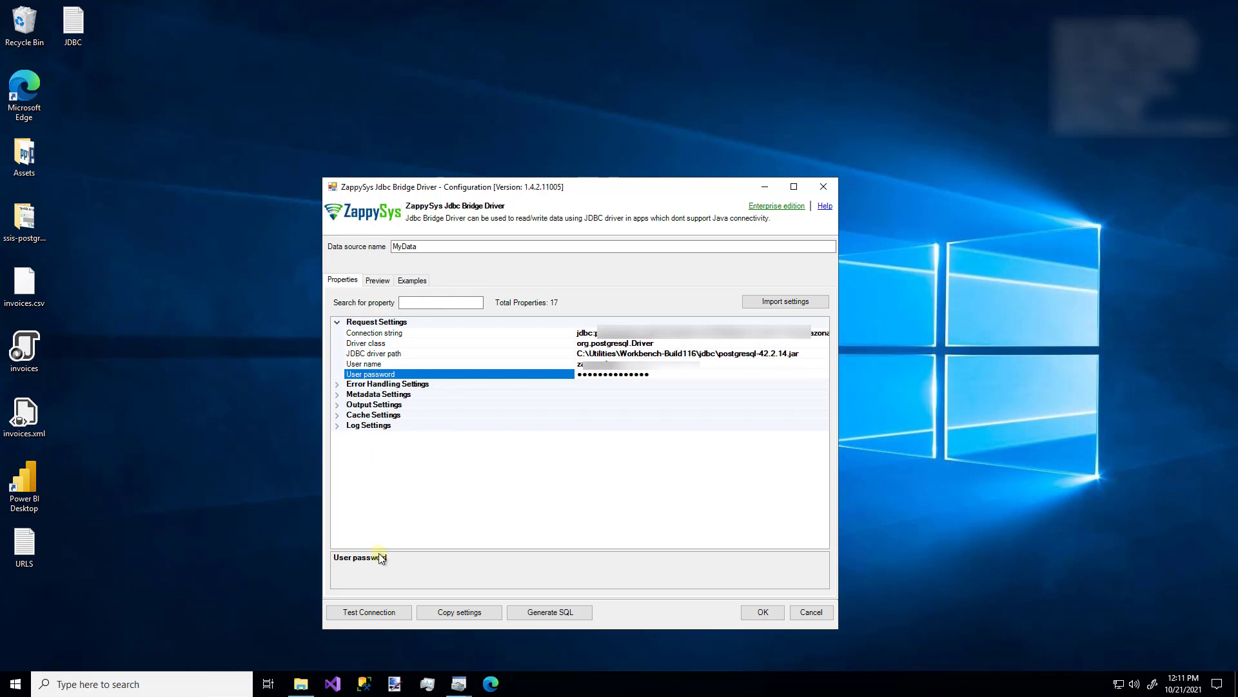
Step: Test the MyData connection successfully, then expand and collapse Error Handling Settings
left_click(363, 613)
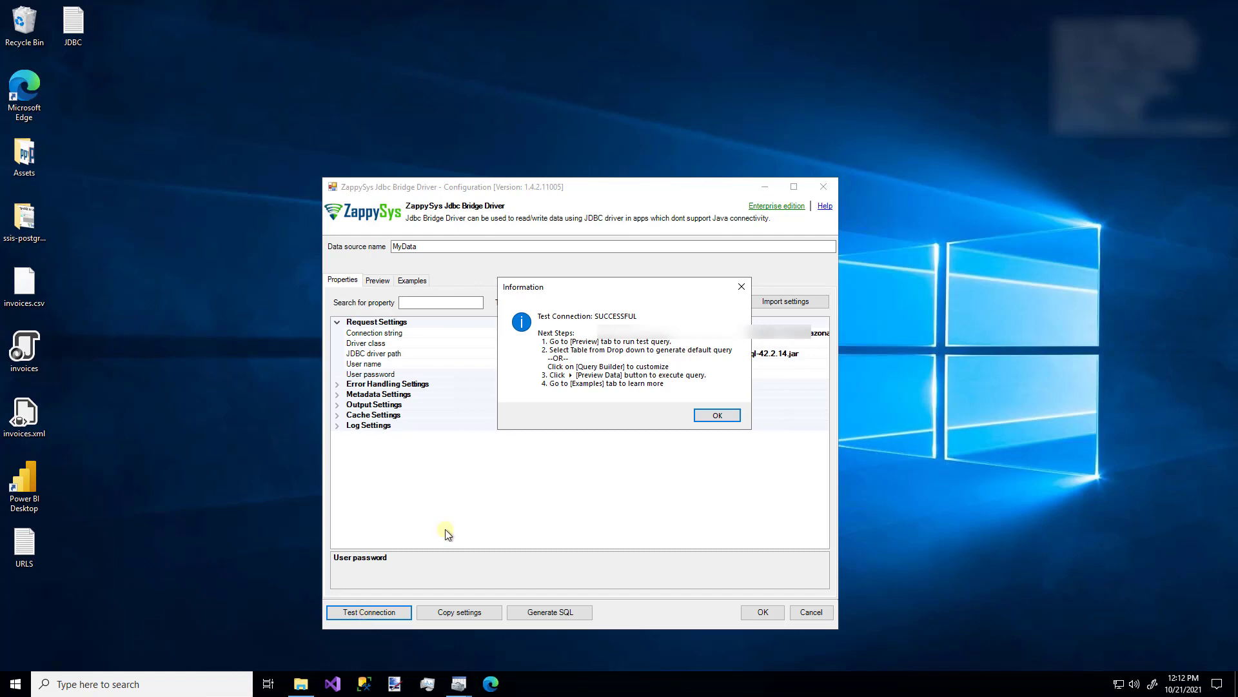
left_click(718, 416)
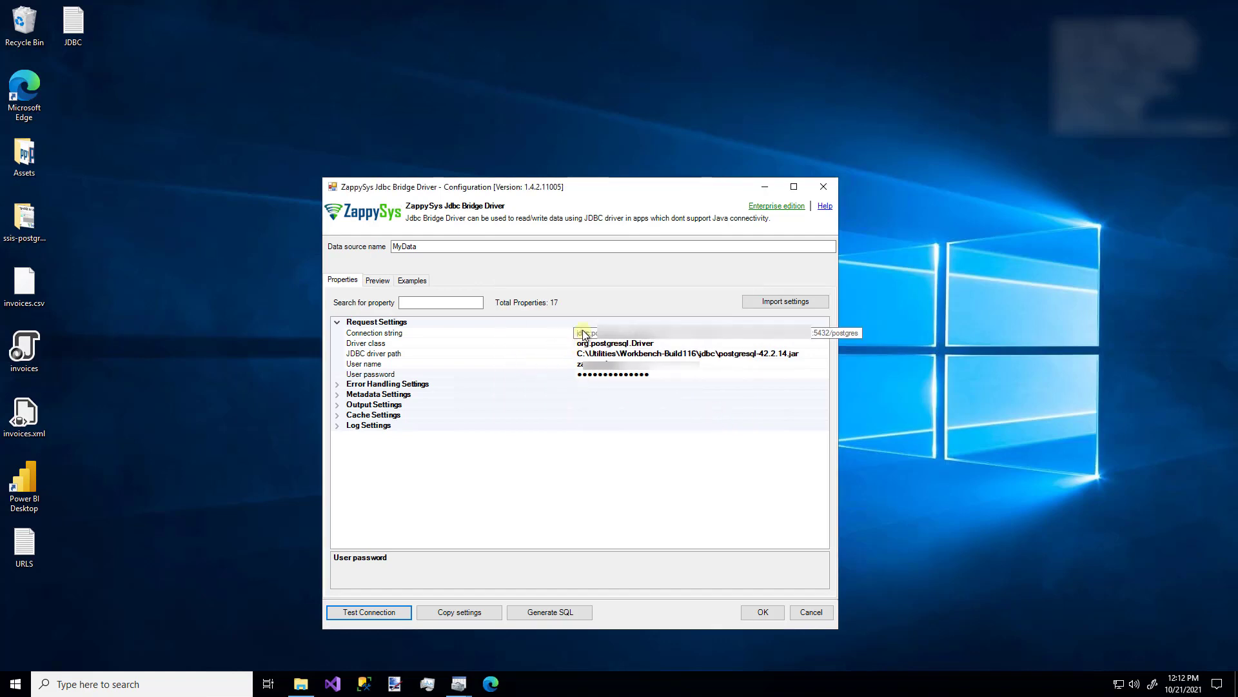
left_click(337, 385)
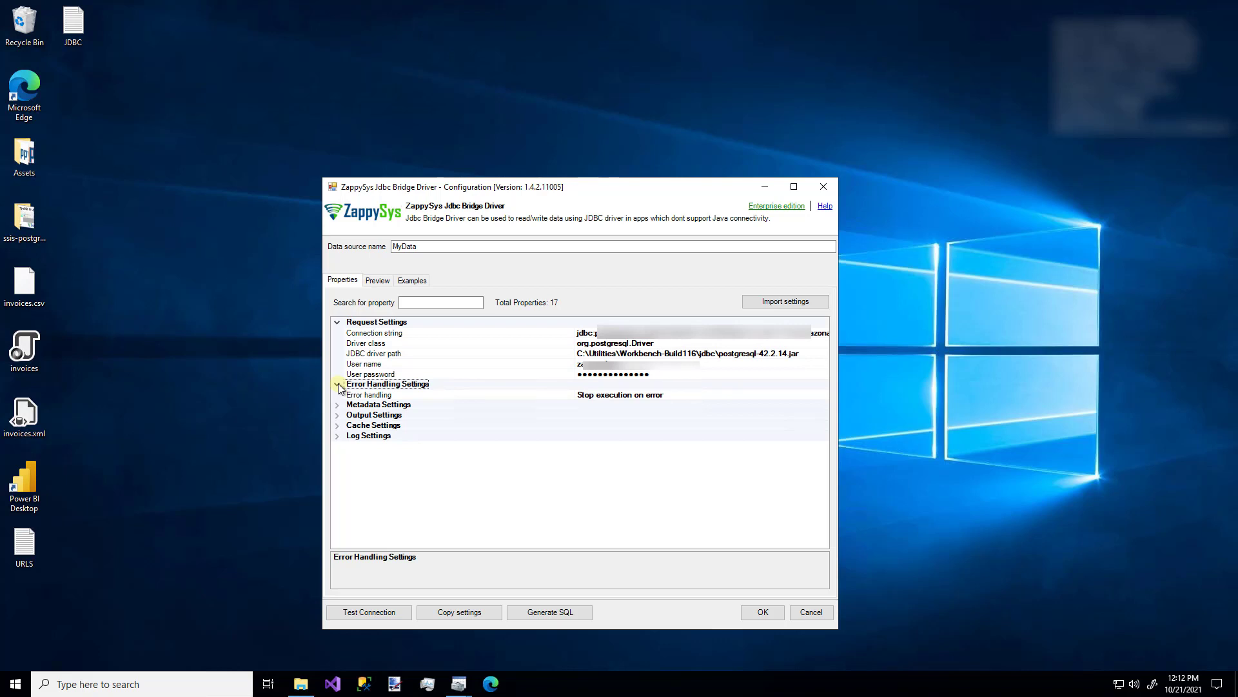
left_click(337, 384)
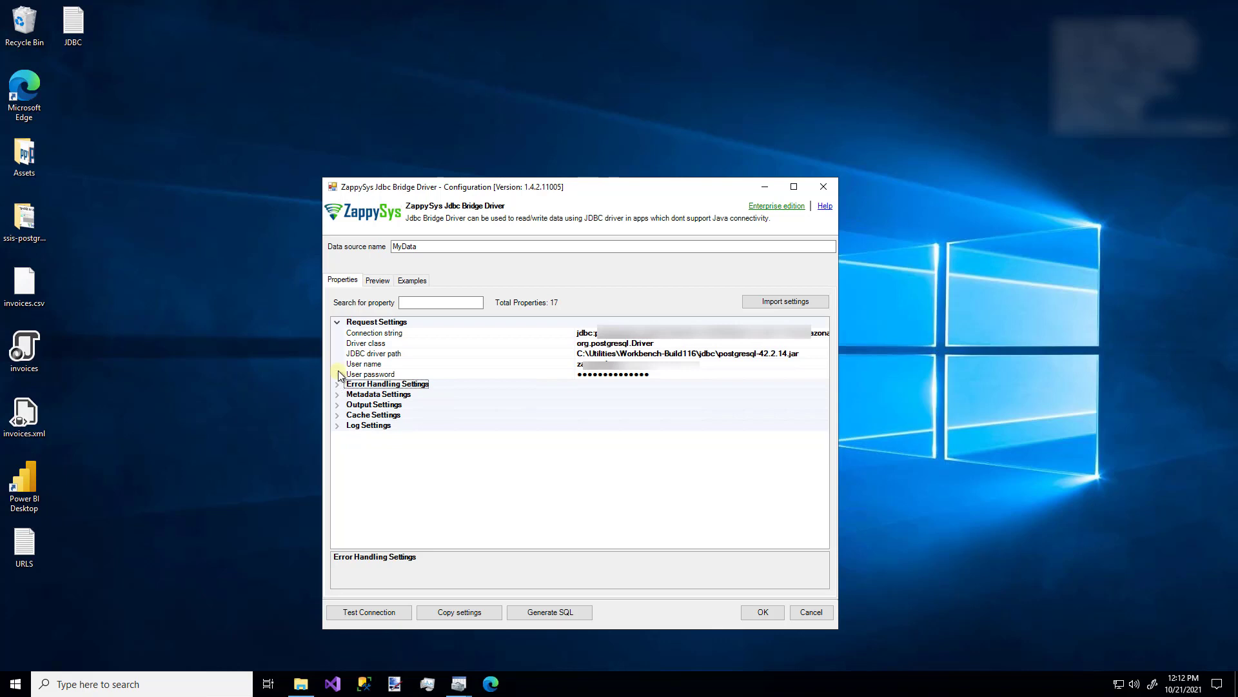
Step: In the Preview tab, generate a SELECT query for table public.CustomerData and review the SQL
left_click(376, 280)
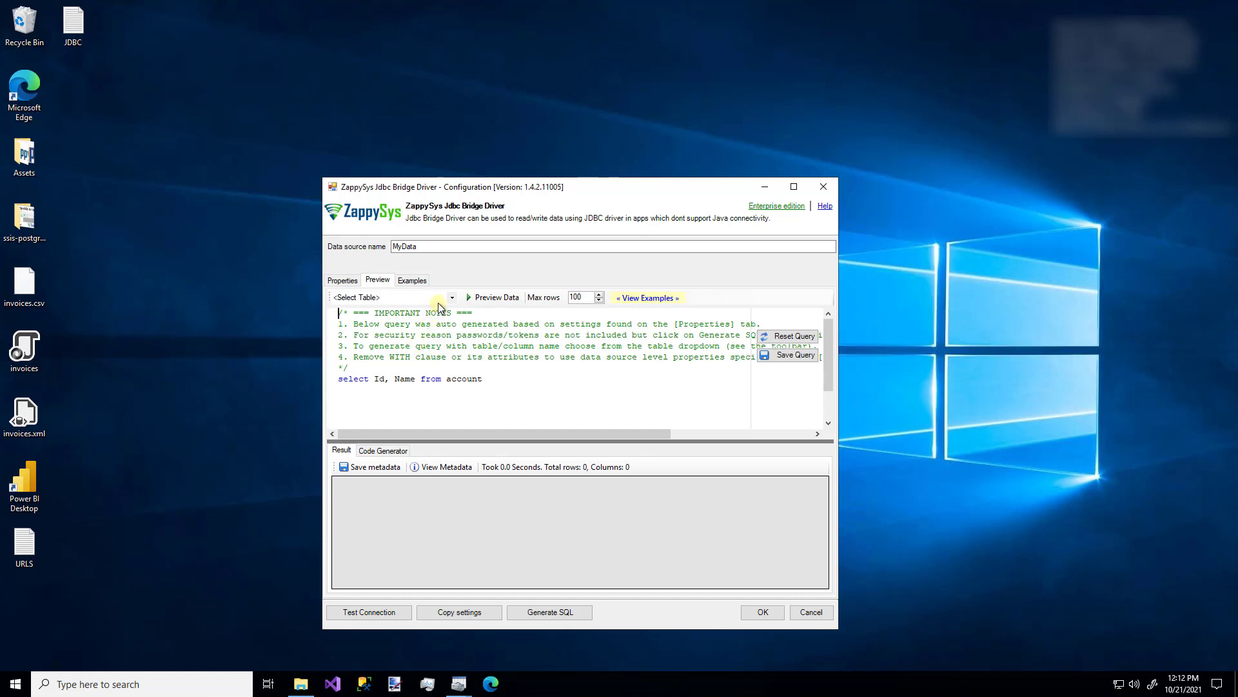
left_click(454, 298)
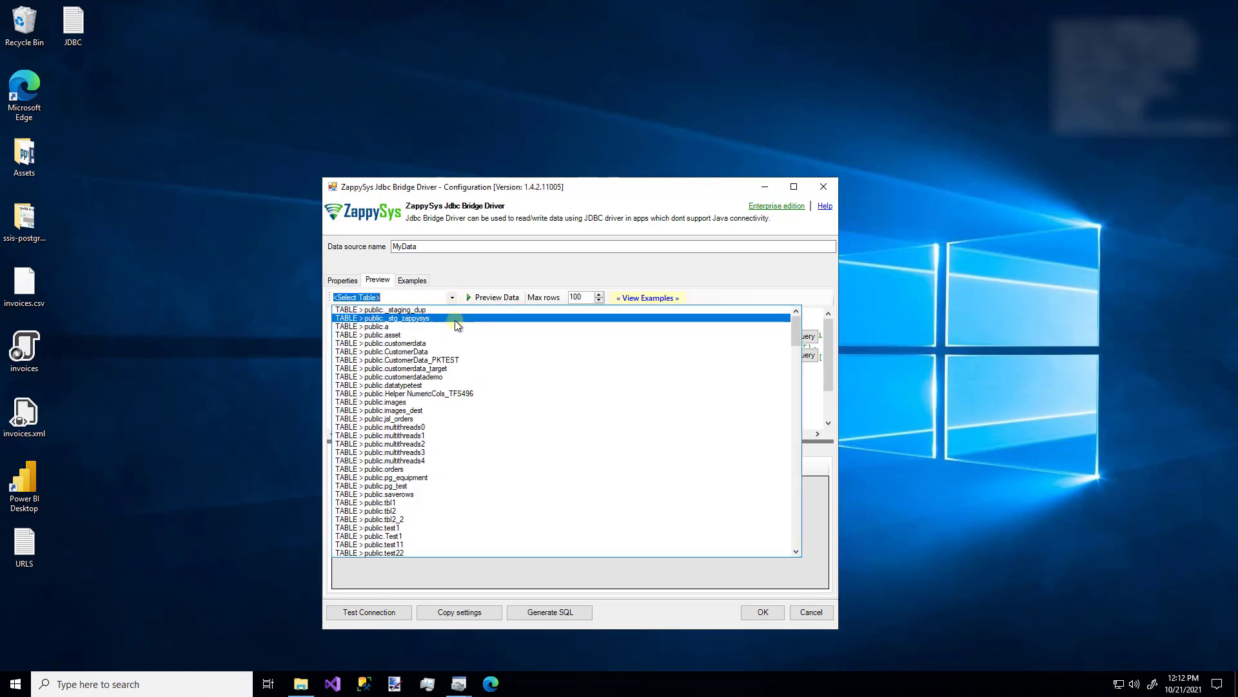
left_click(431, 352)
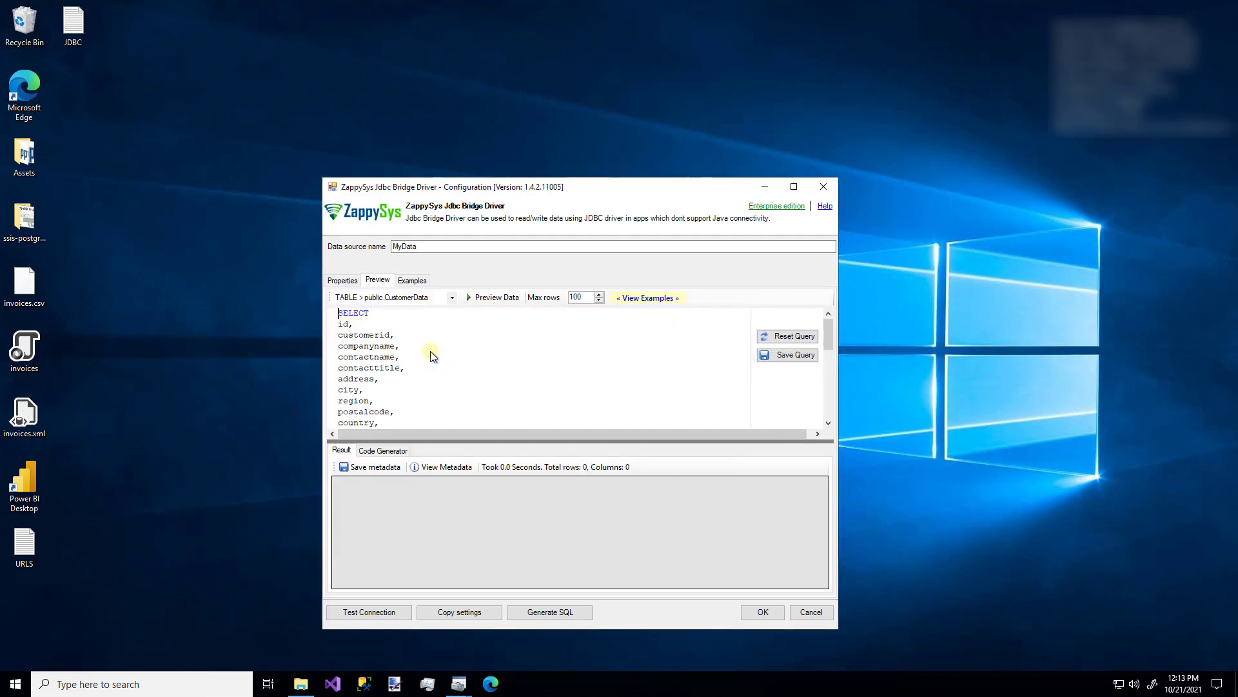
scroll(431, 352, "down", 7)
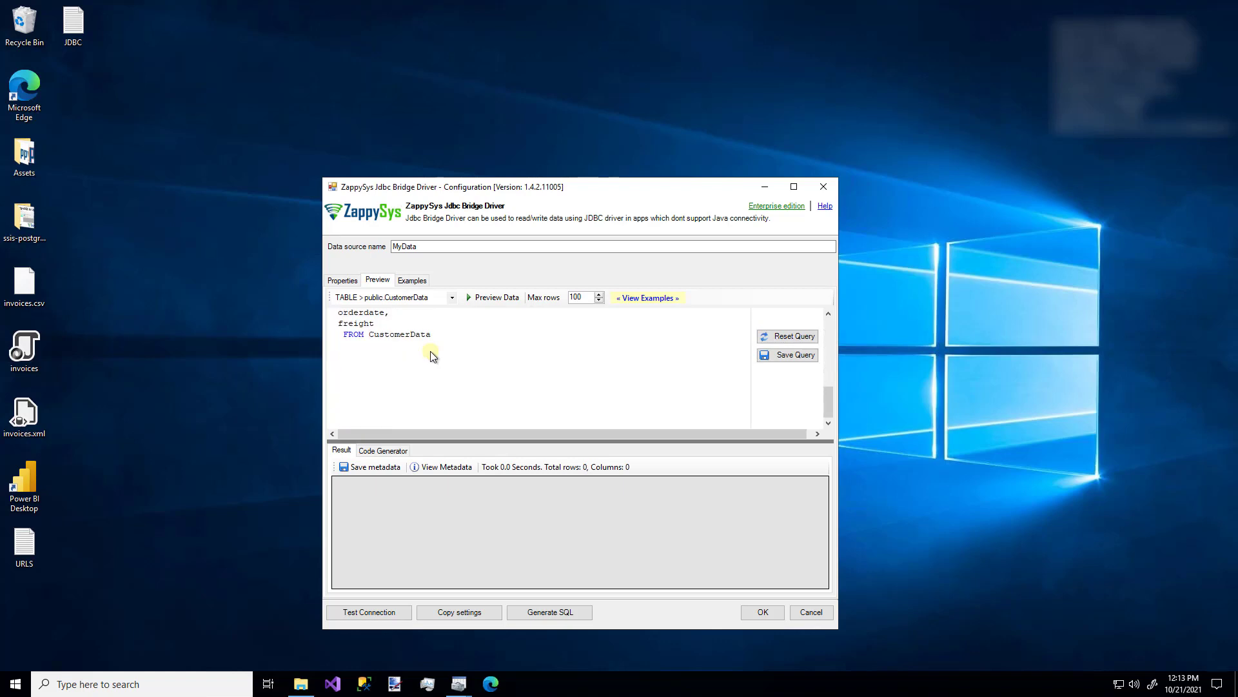
scroll(431, 351, "up", 7)
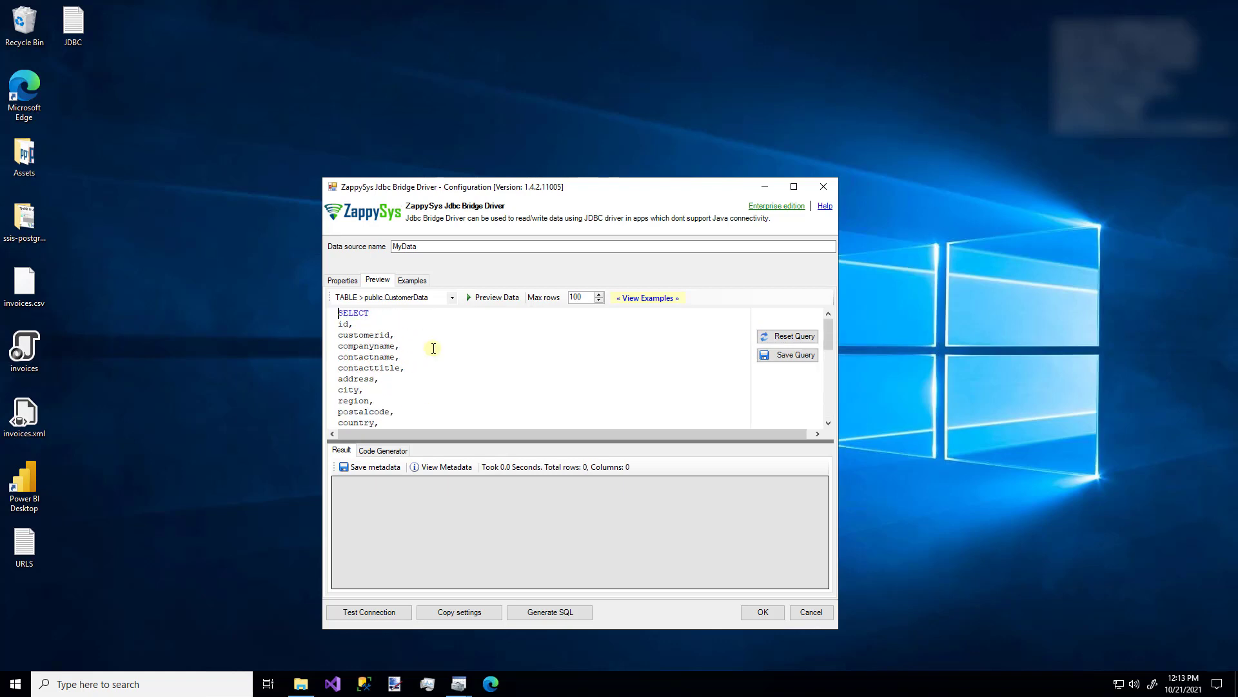
Step: Preview the CustomerData rows and their metadata, then save the MyData DSN with OK
left_click(487, 300)
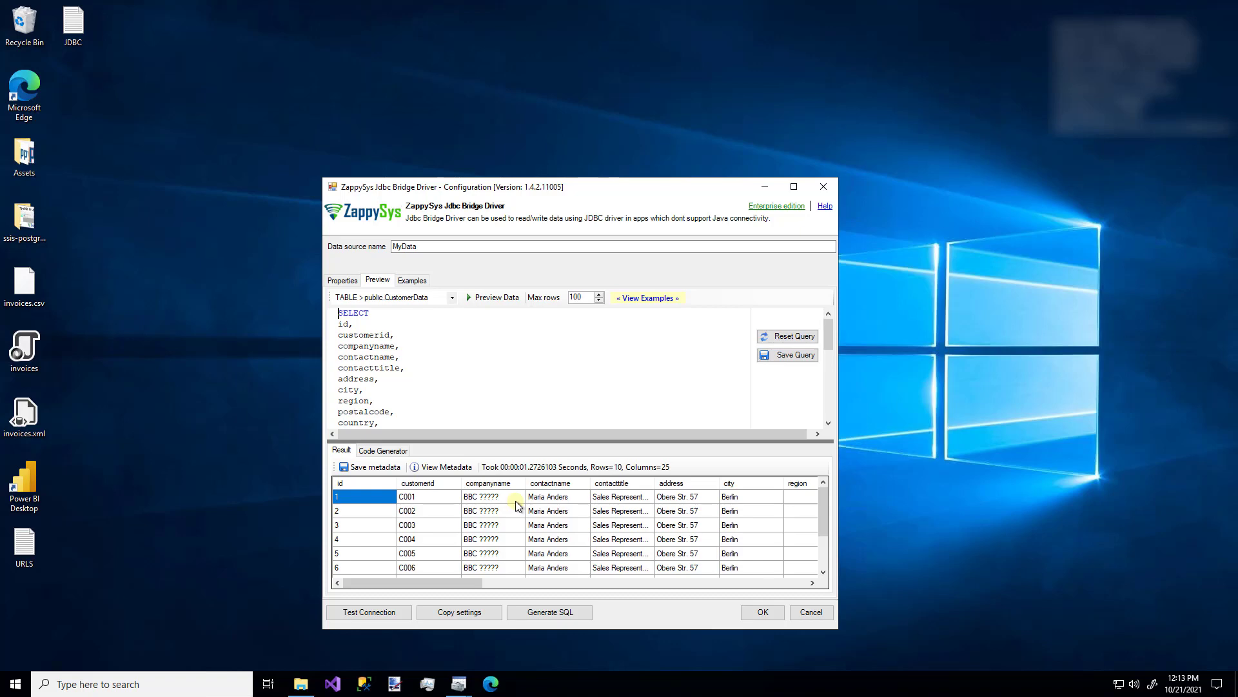
left_click(451, 467)
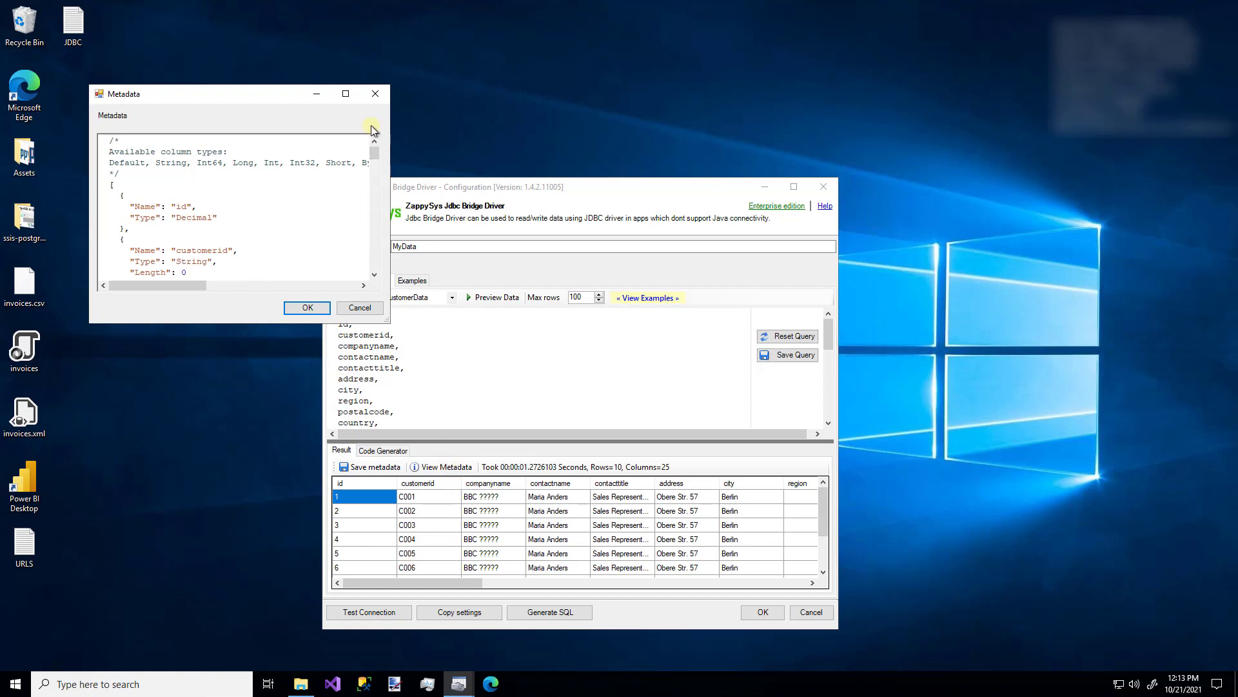
left_click(375, 93)
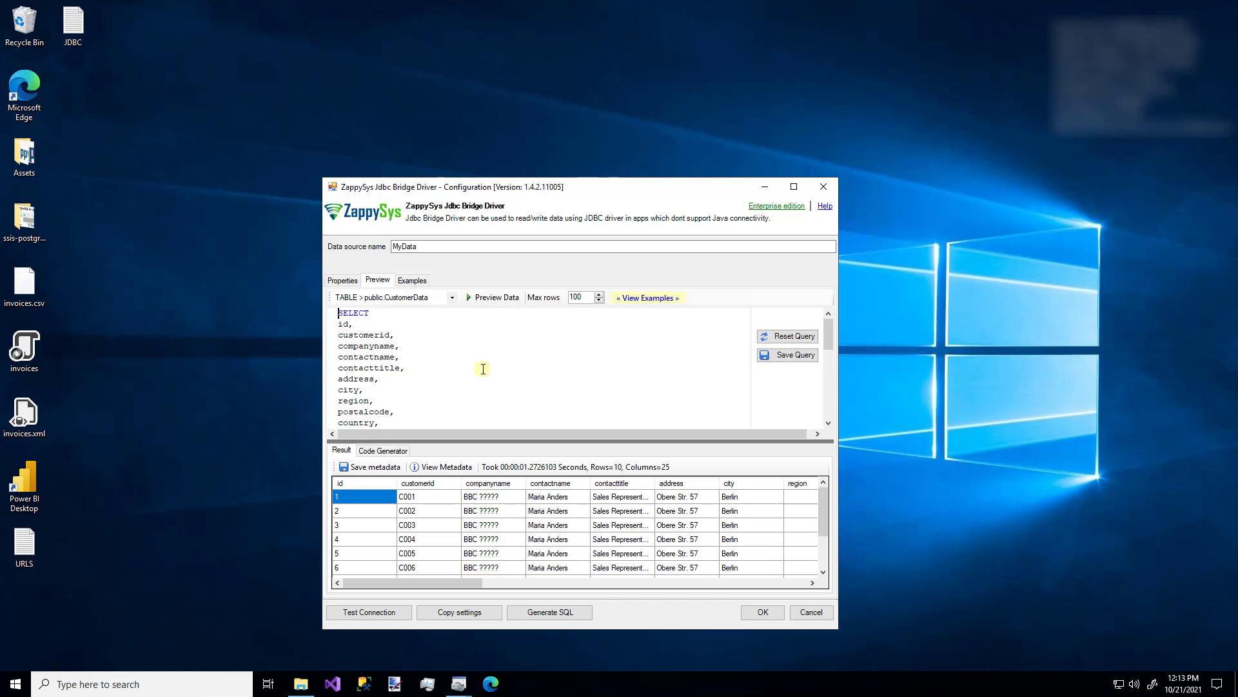
left_click(764, 612)
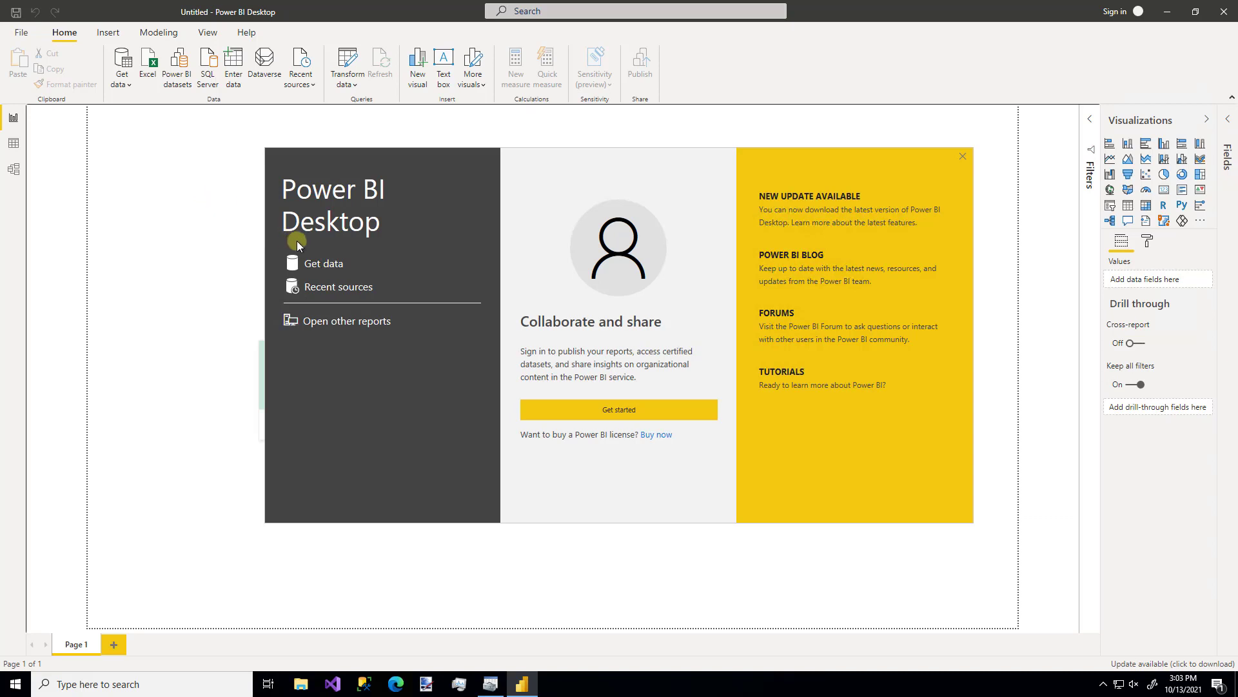
Step: Connect via Get data > Other > ODBC with the ZappySys API Driver DSN and expand Advanced options
left_click(323, 265)
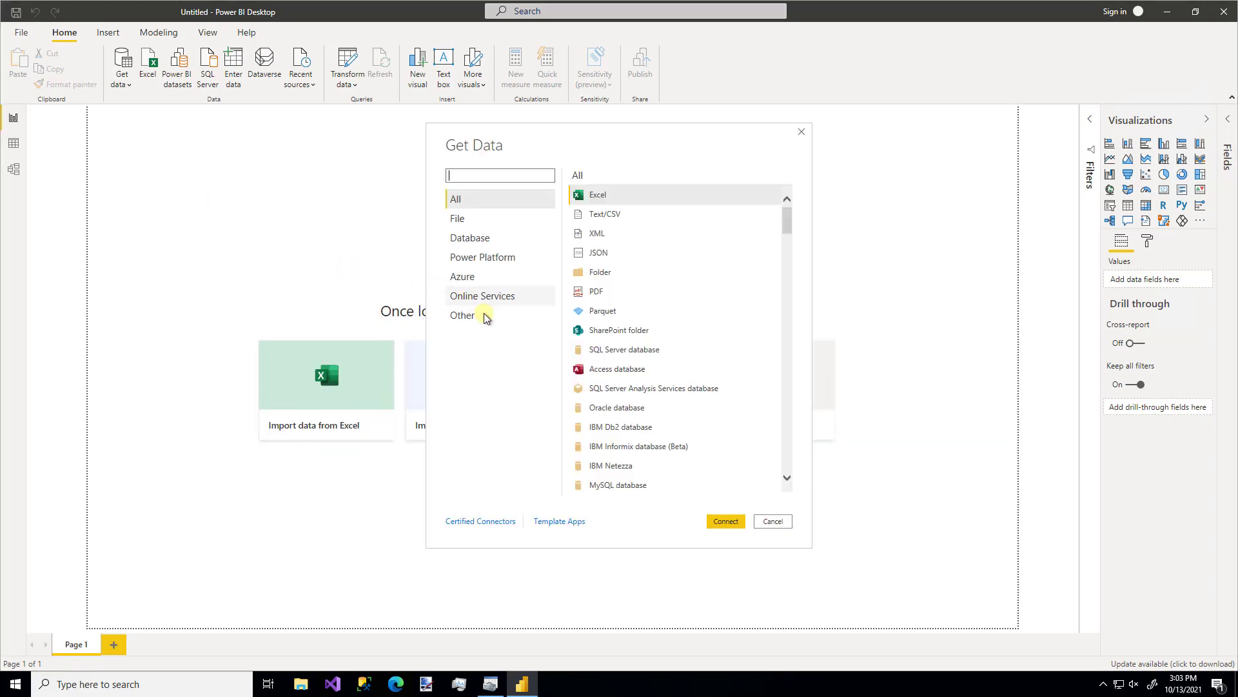
left_click(474, 318)
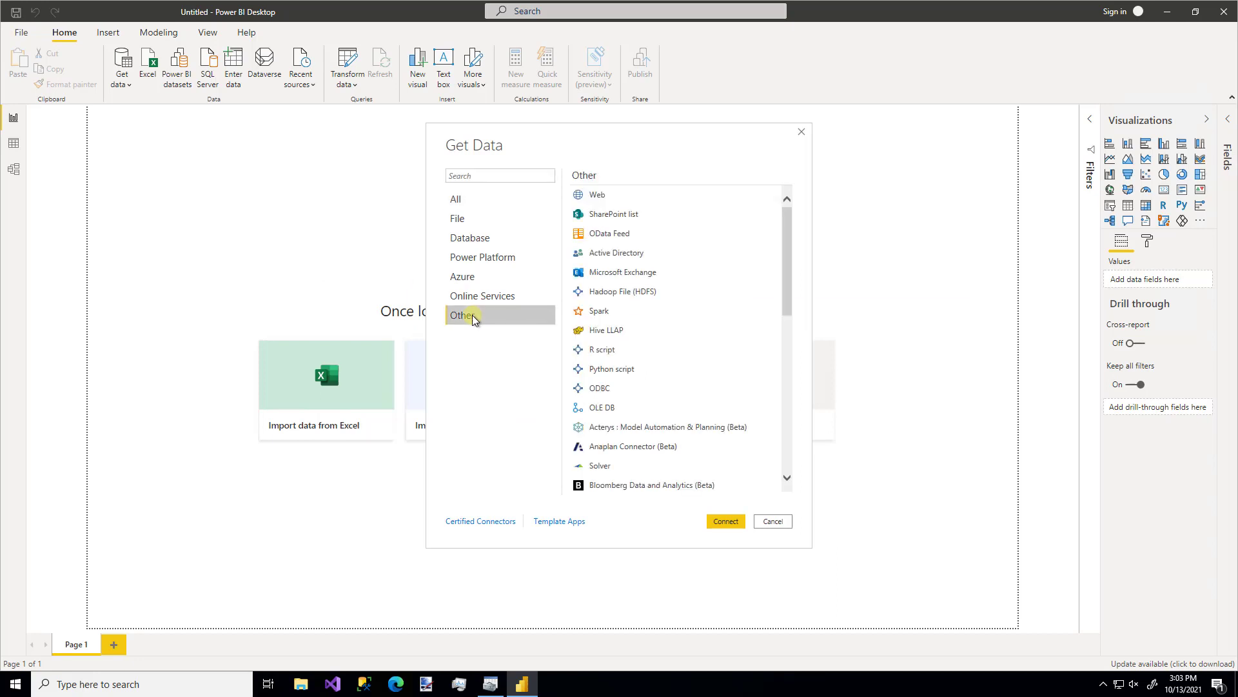
left_click(582, 391)
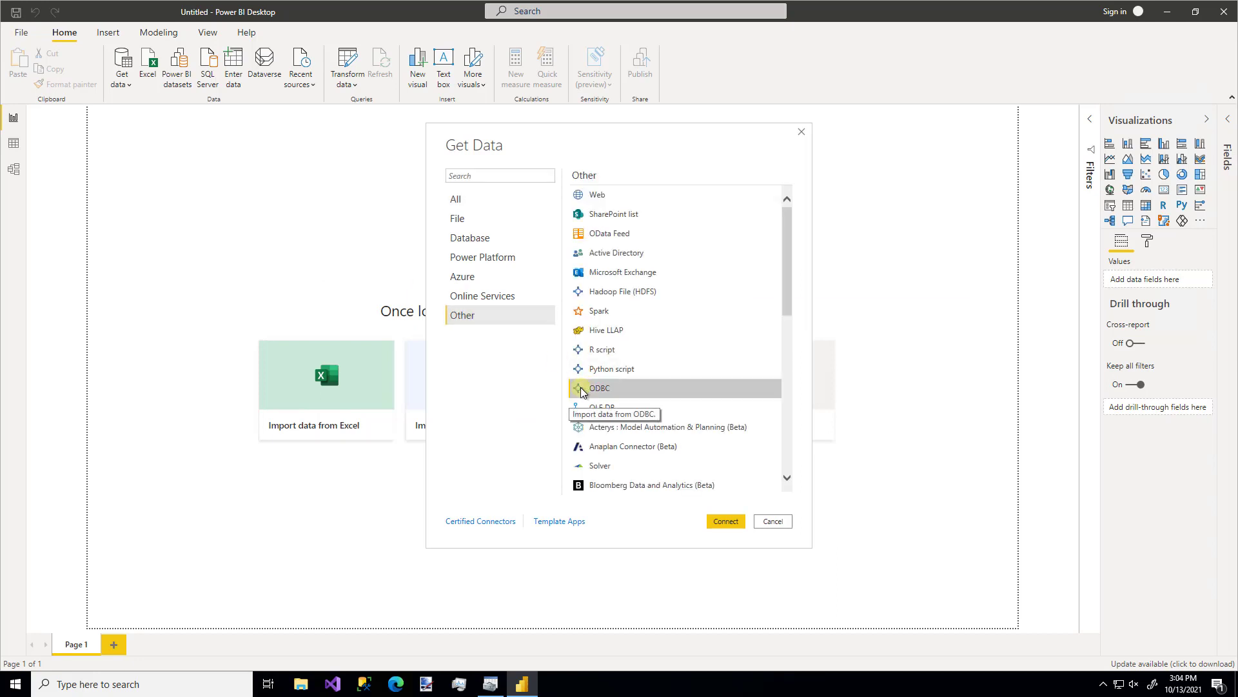
left_click(722, 522)
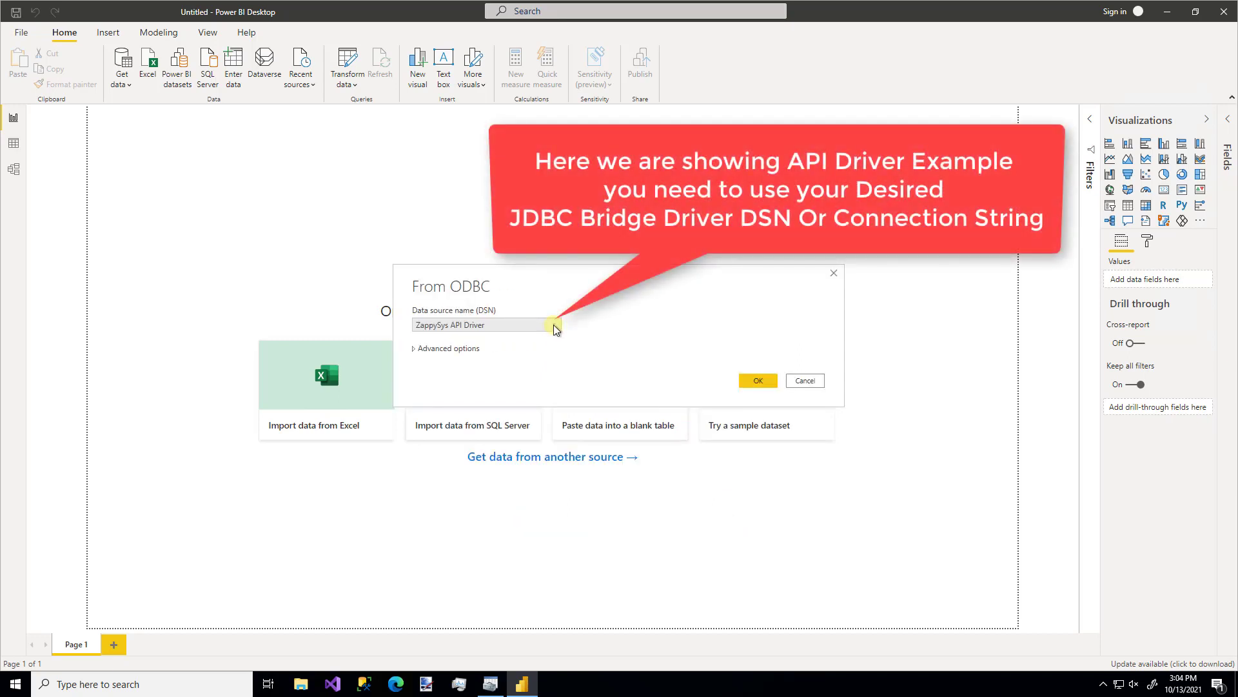
left_click(553, 325)
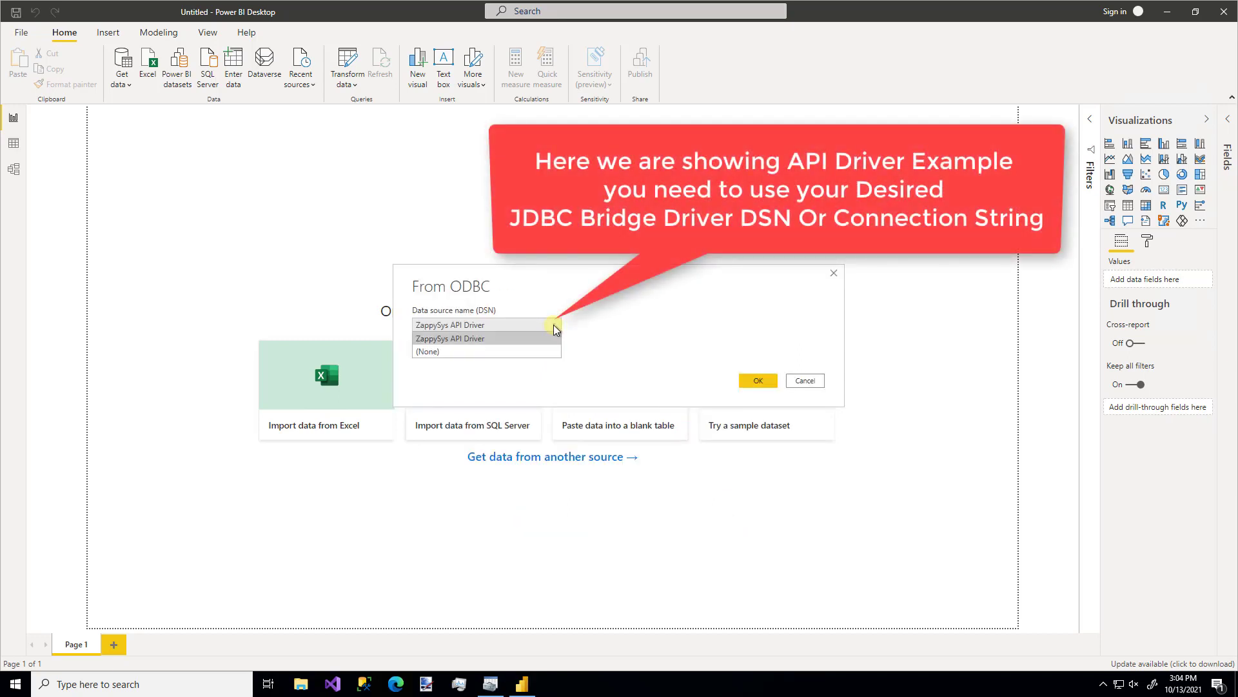
left_click(588, 322)
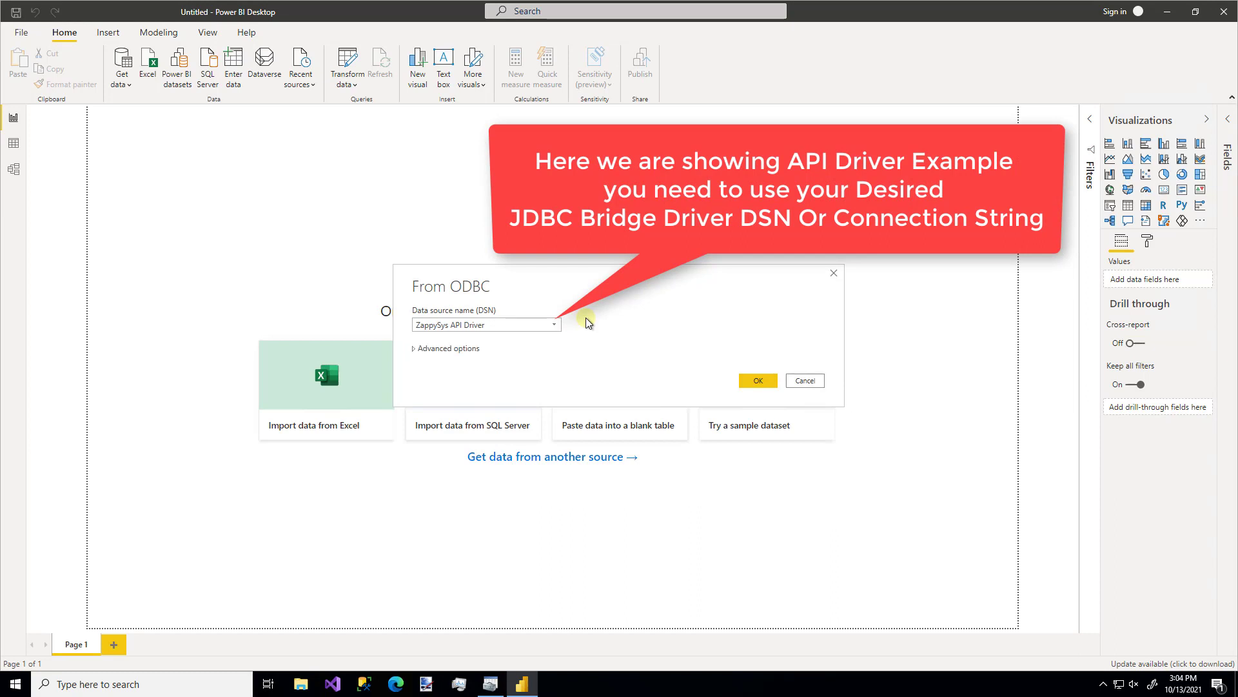
left_click(414, 349)
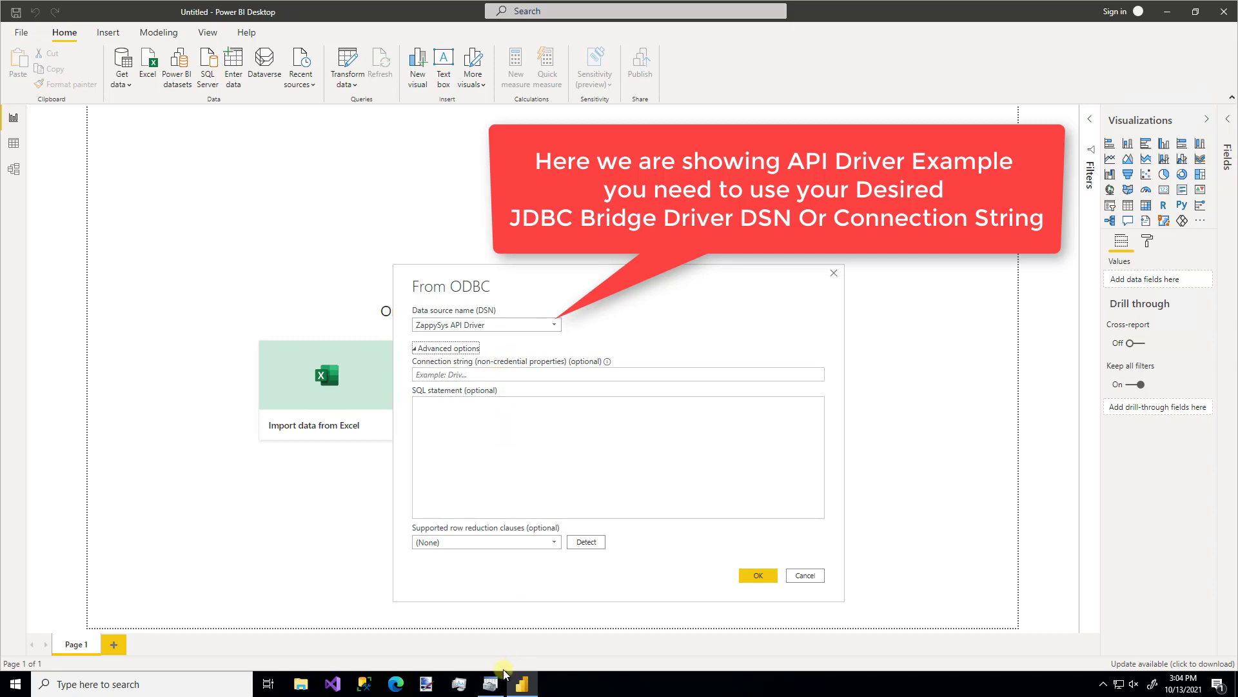
Step: Copy the ZappySys API Driver DSN settings as a connection string and paste it into From ODBC's Connection string
left_click(493, 686)
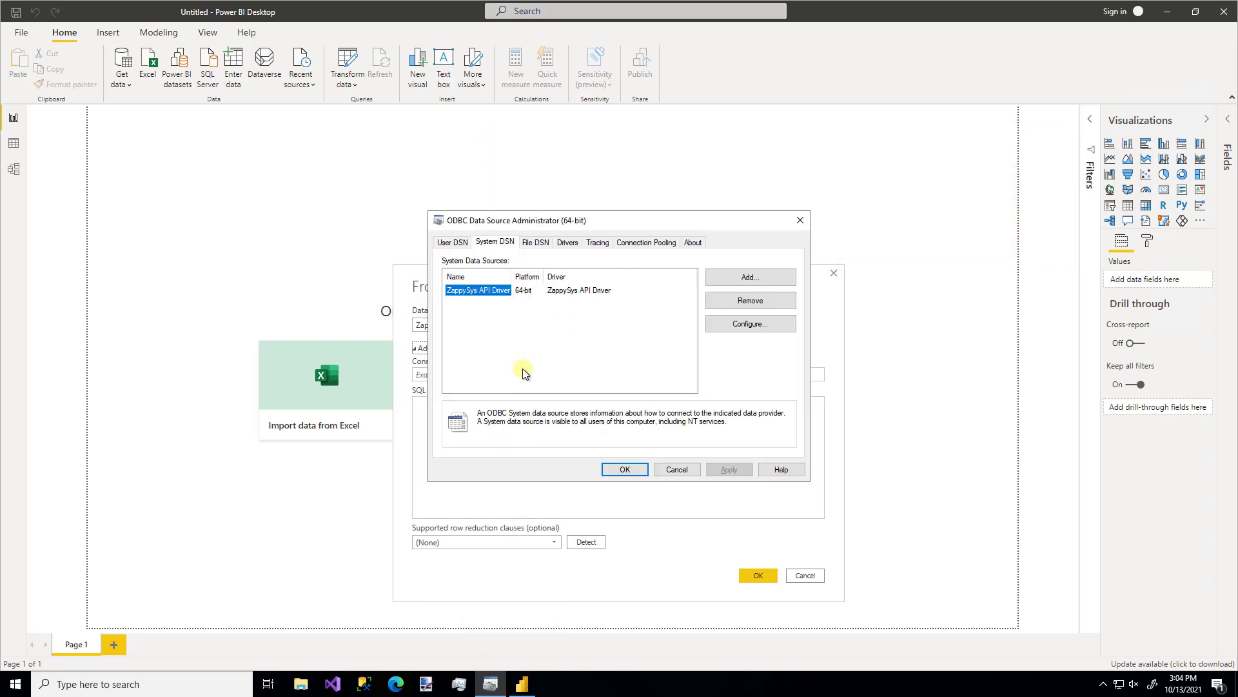
left_click(745, 324)
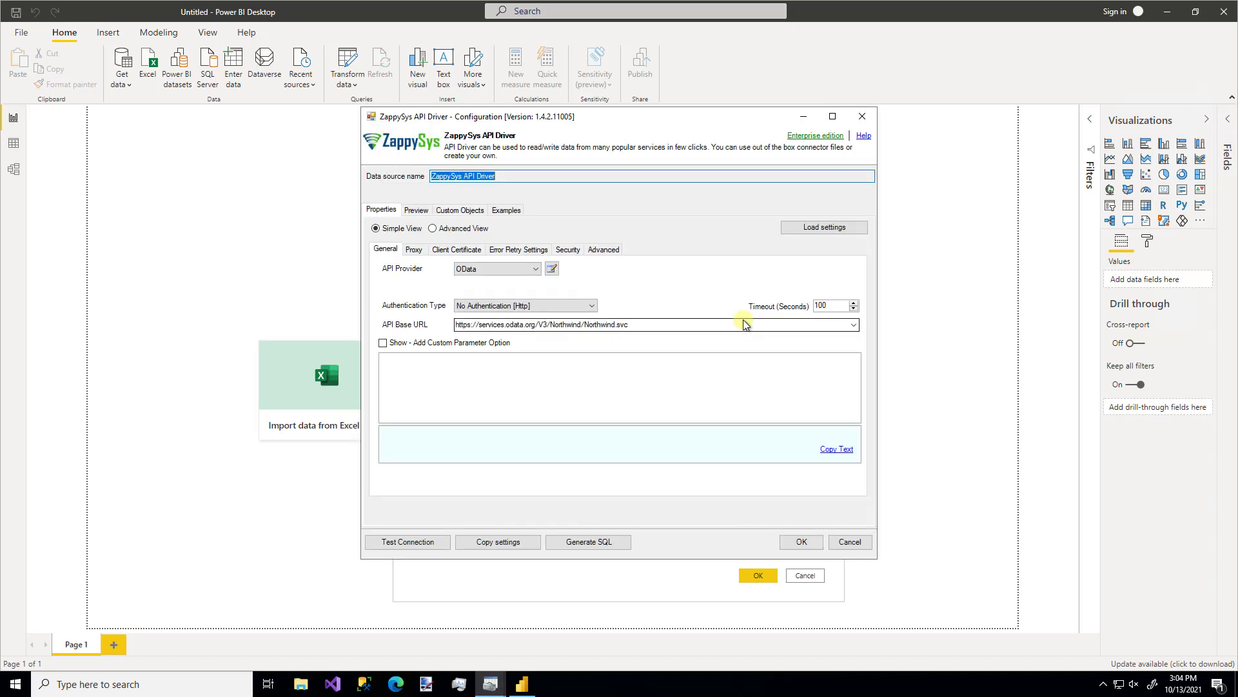
left_click(502, 542)
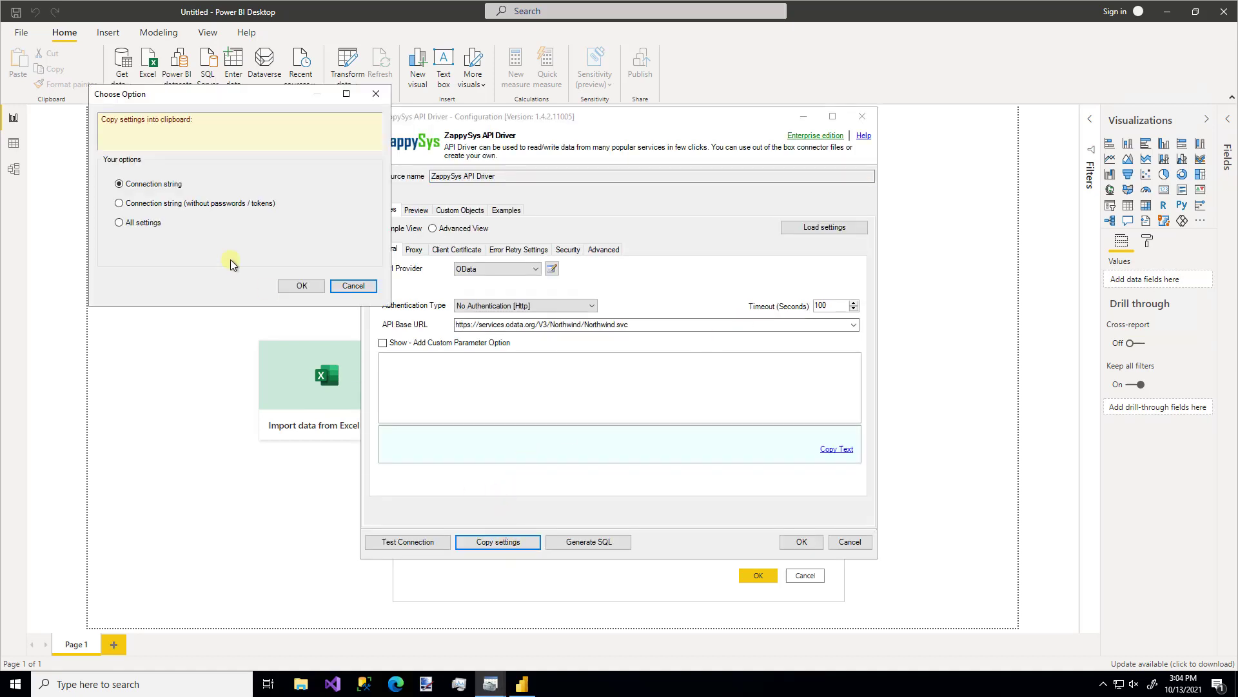
left_click(302, 286)
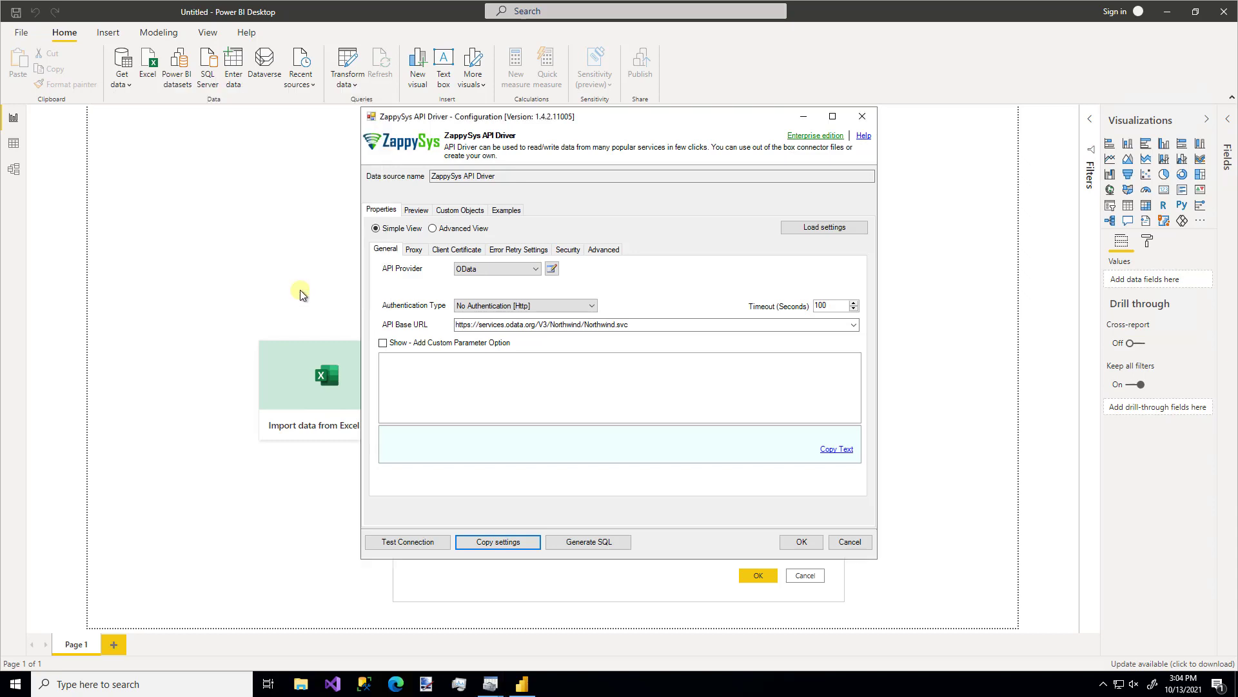
left_click(713, 387)
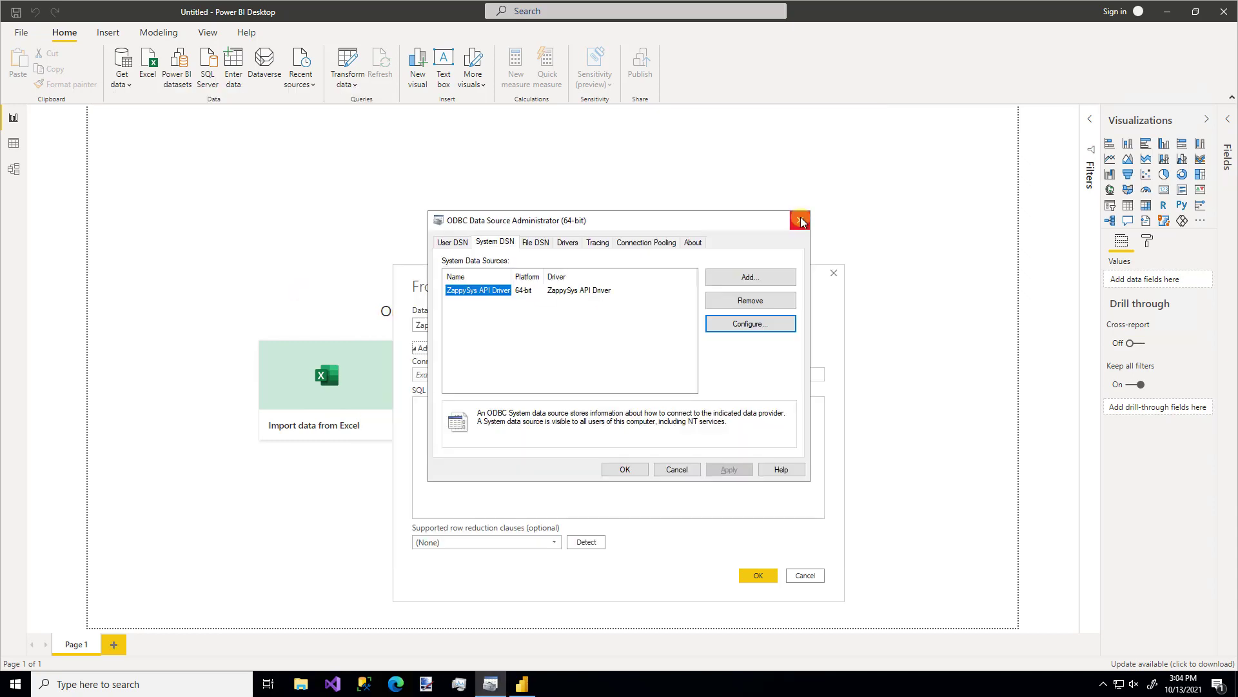
left_click(800, 222)
left_click(506, 375)
key("ctrl+v")
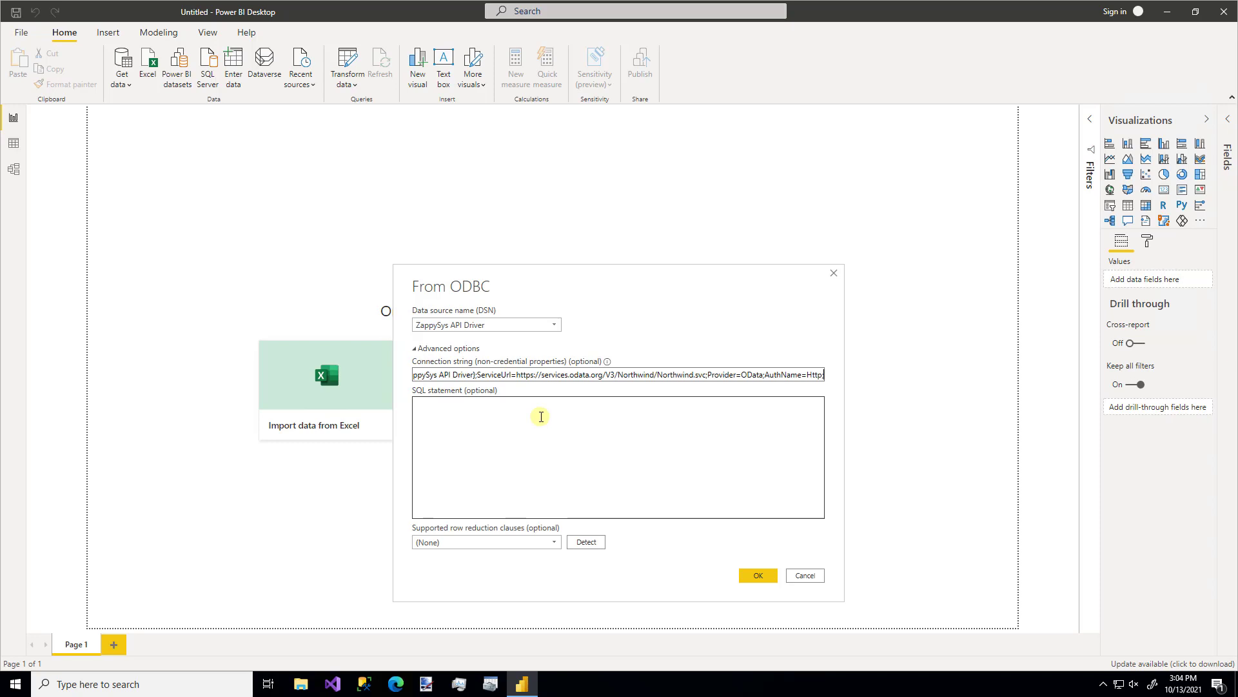
left_click(541, 417)
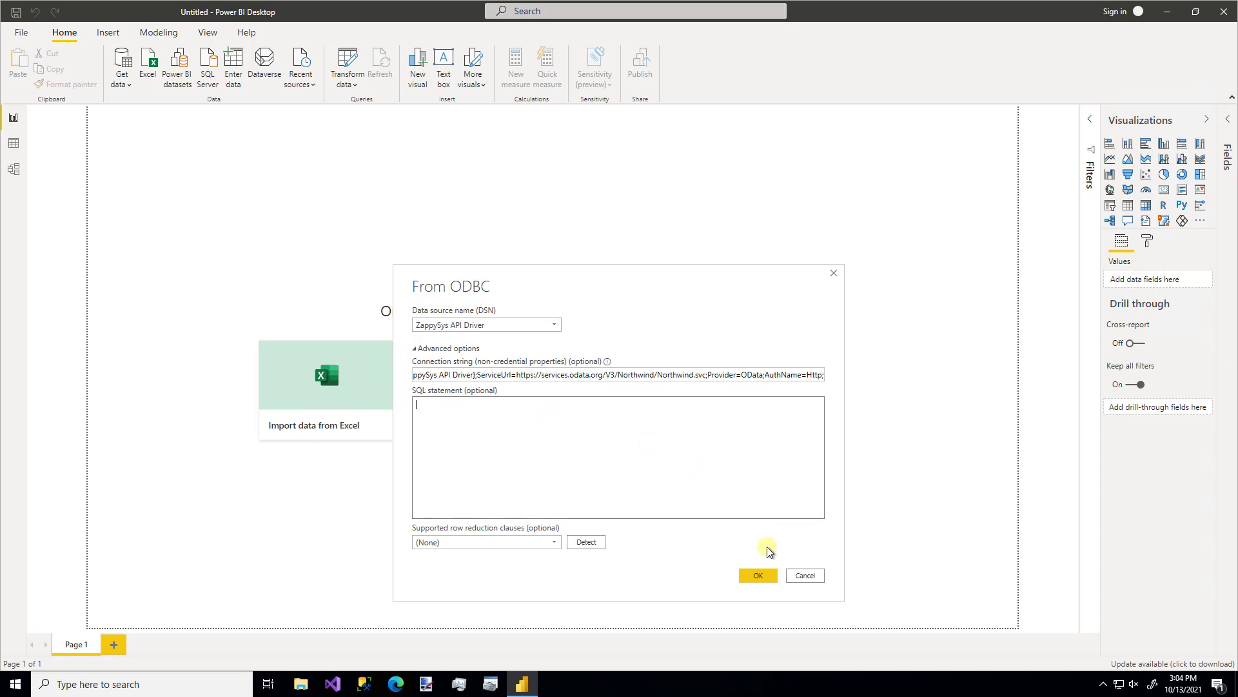
Step: Confirm the ODBC connection and select the Orders table under the DATA folder in Navigator
left_click(758, 576)
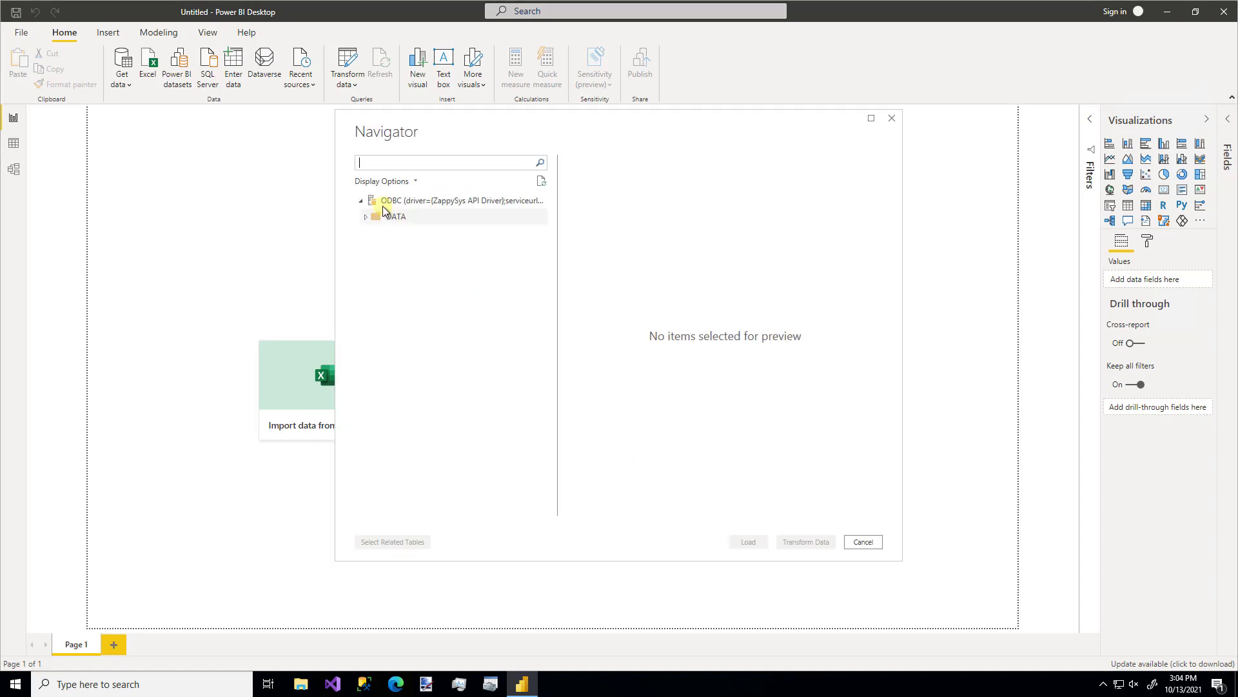
left_click(366, 216)
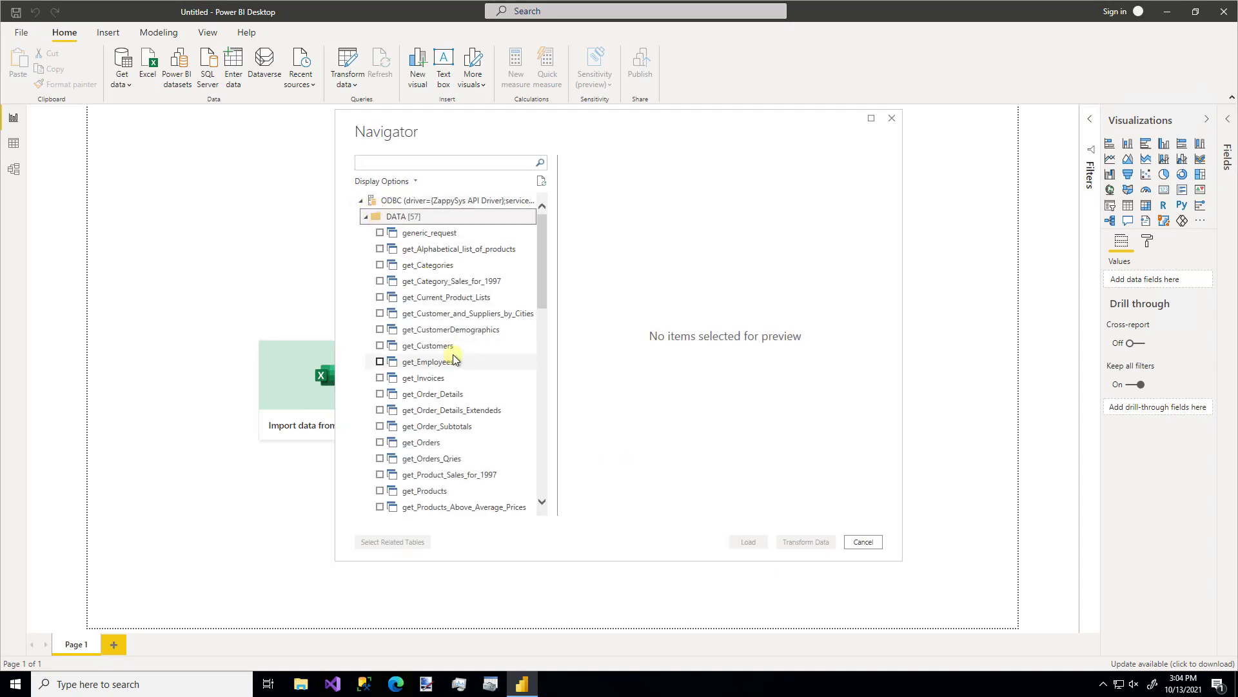
scroll(455, 359, "down", 5)
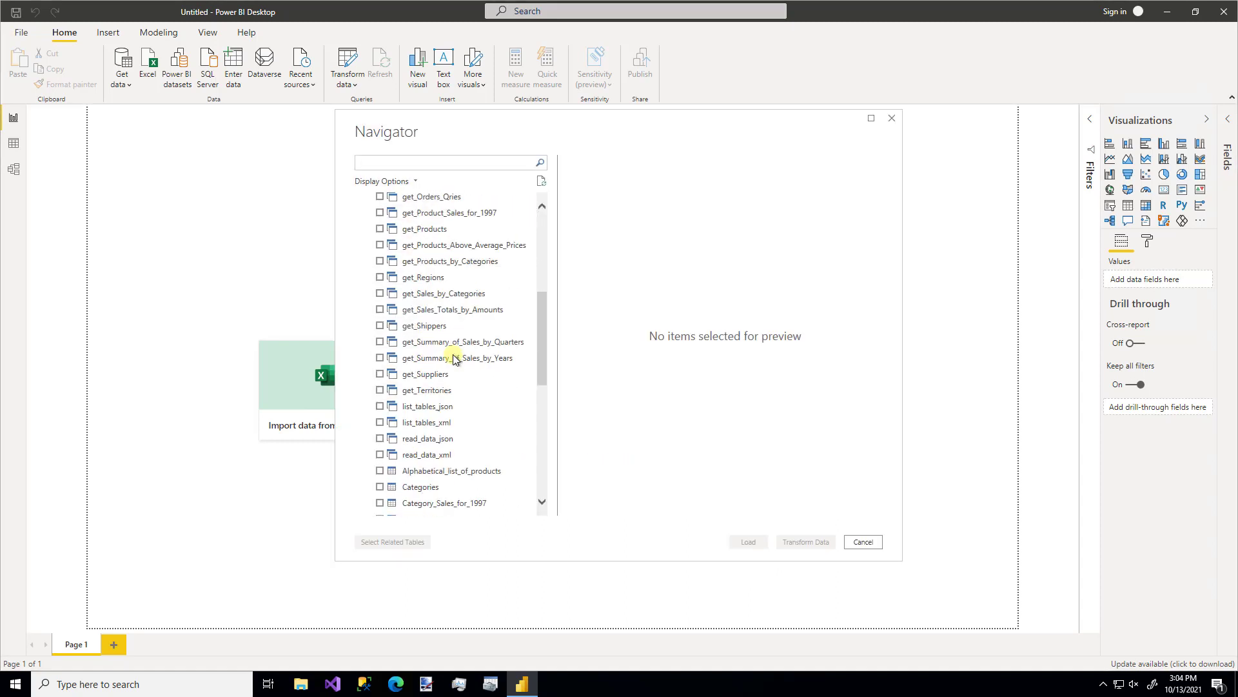
scroll(454, 360, "down", 4)
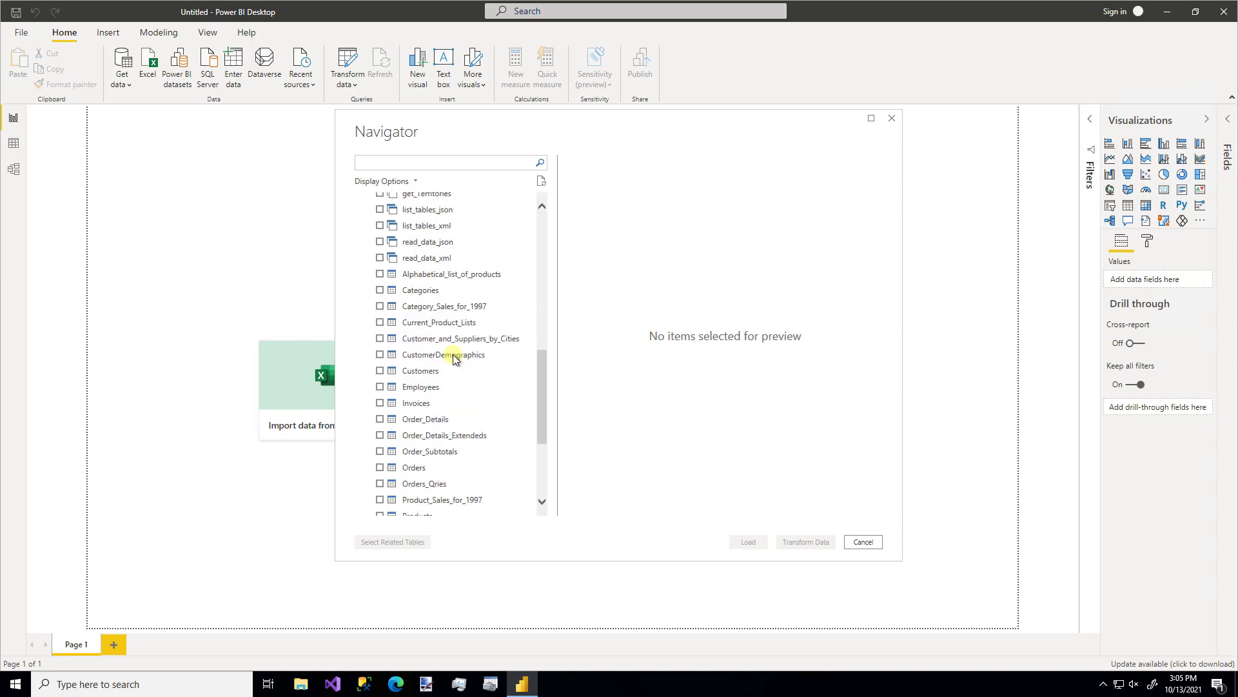
left_click(379, 468)
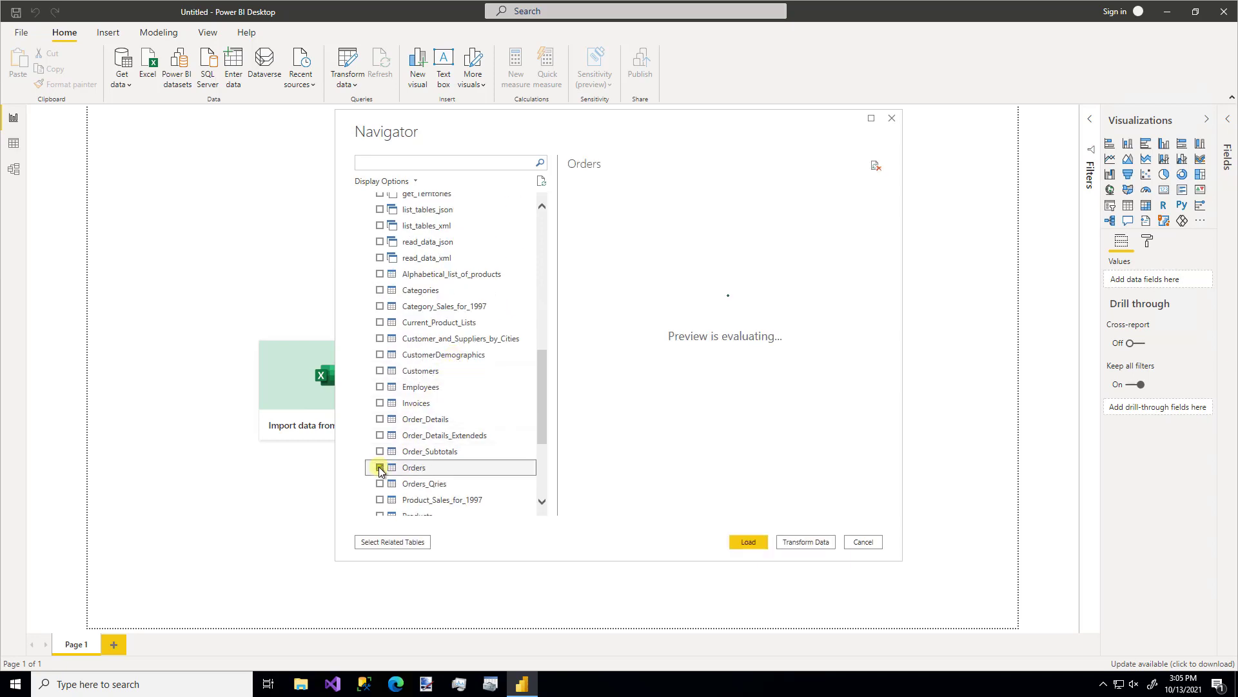
Step: Load the Orders table and chart OrderID against the OrderDate hierarchy
left_click(748, 542)
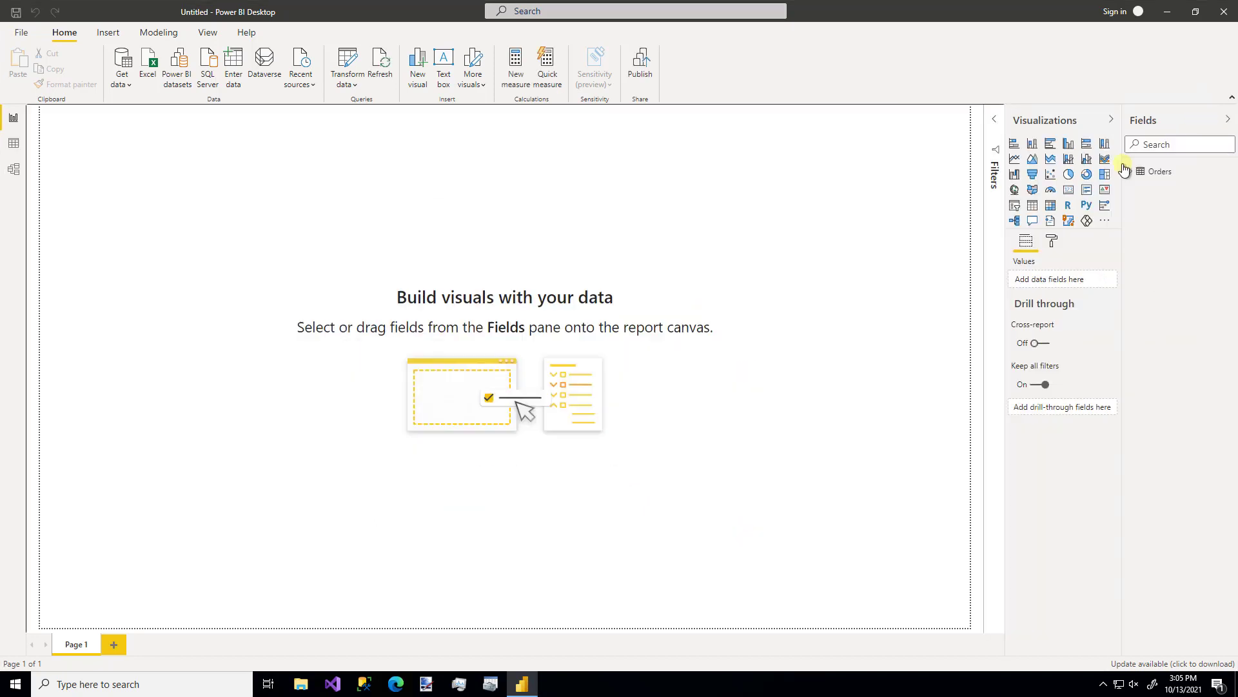
left_click(1132, 173)
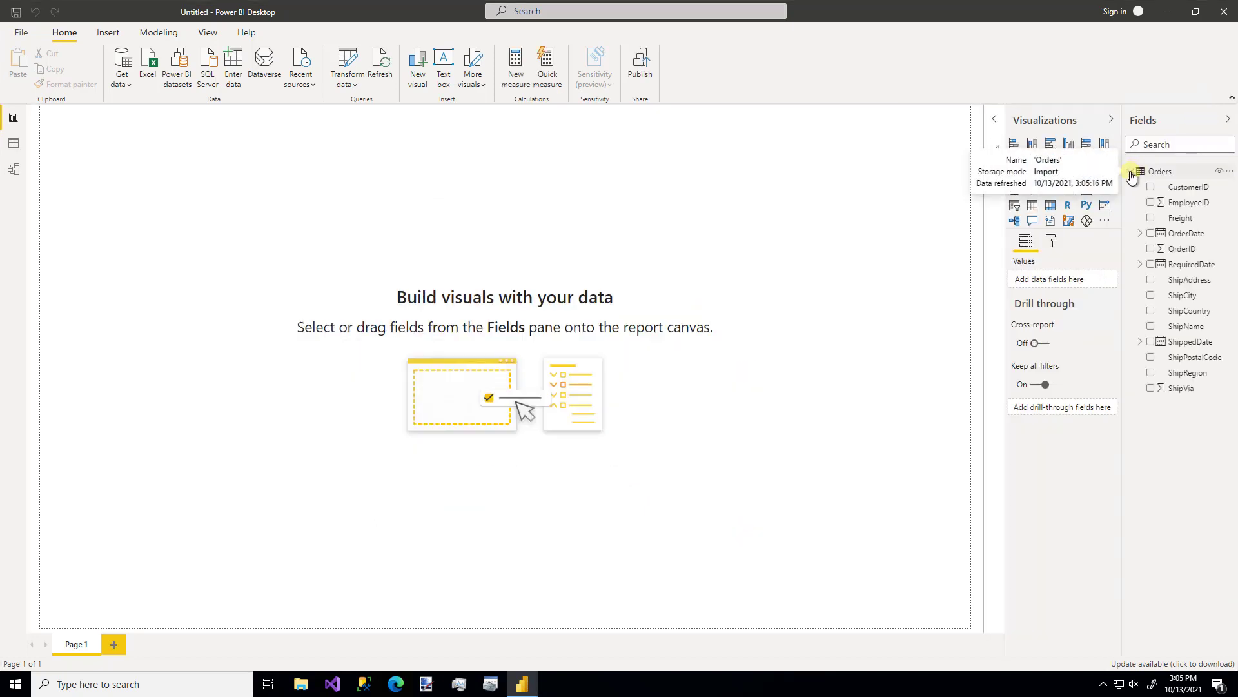
left_click(1150, 249)
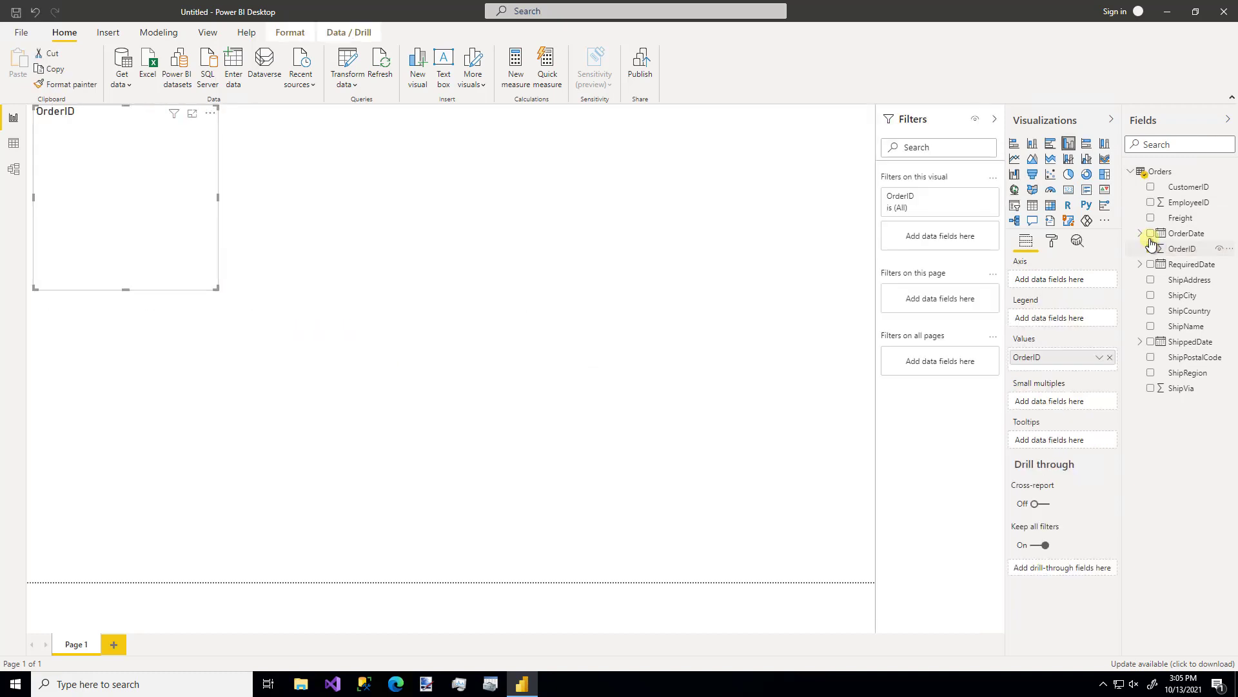
left_click(1151, 235)
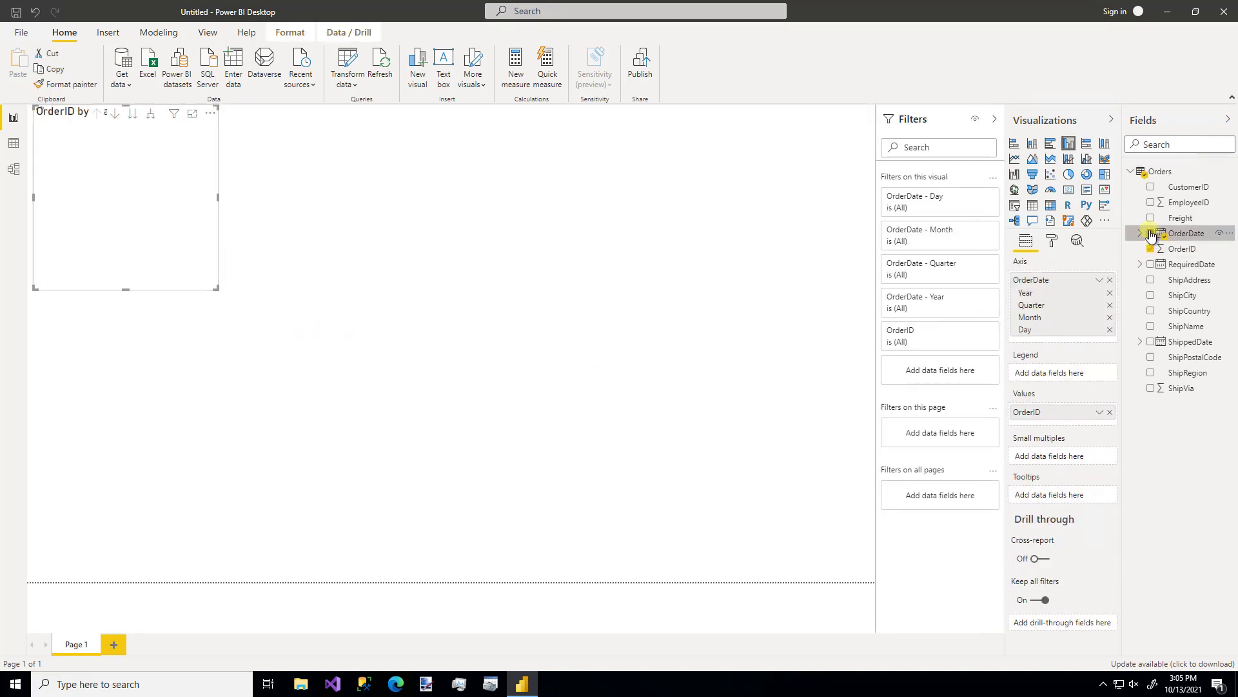